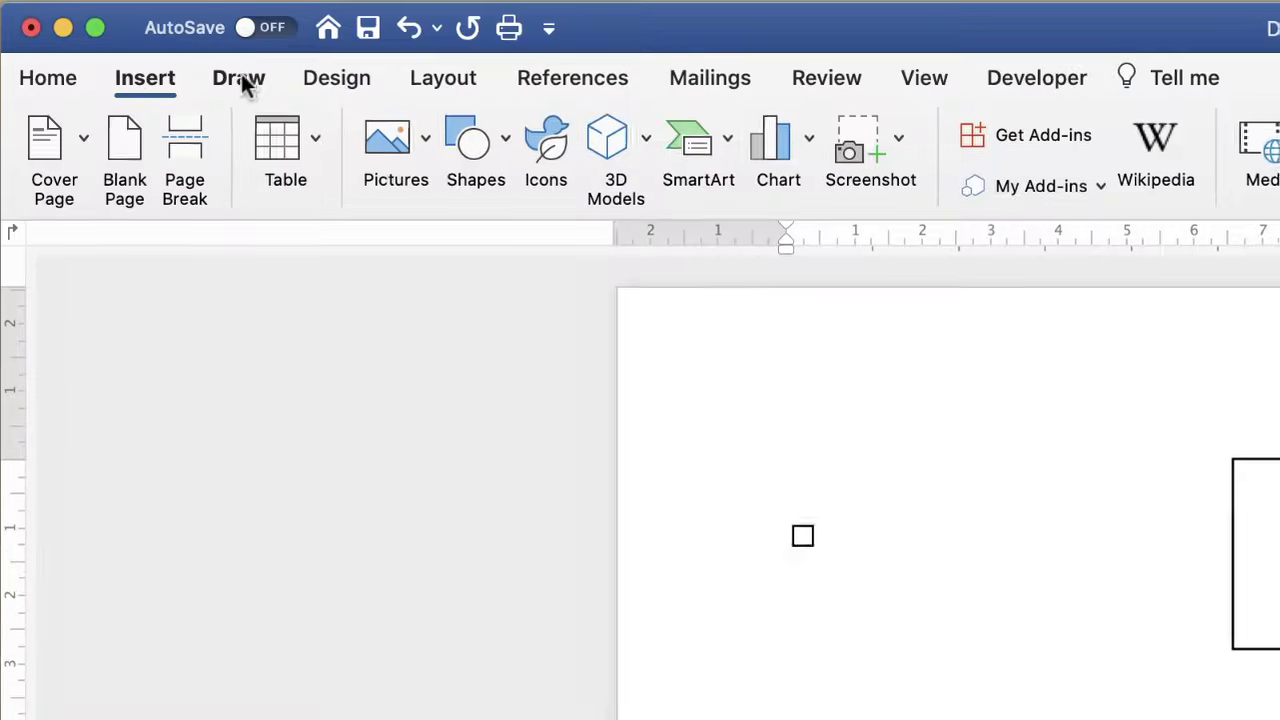
Draw a tick in the small checkbox with the second black pen at the thinnest stroke width
click(241, 80)
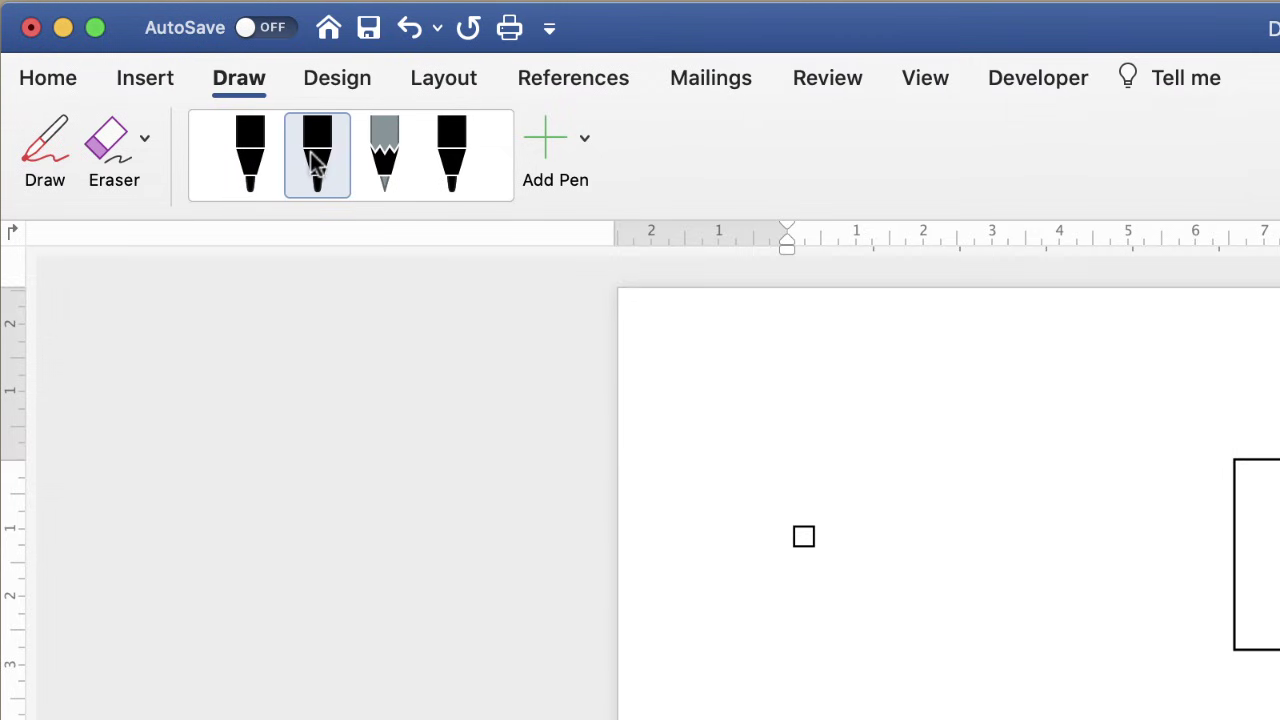
click(330, 168)
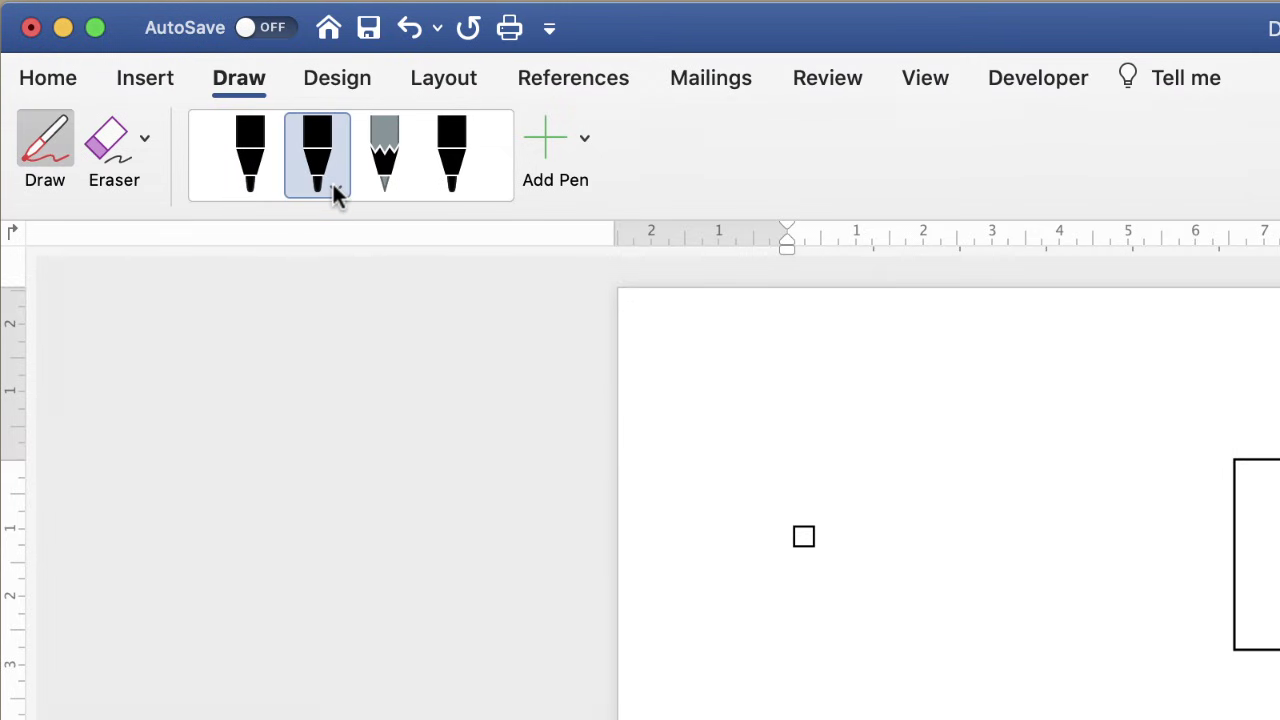
click(334, 188)
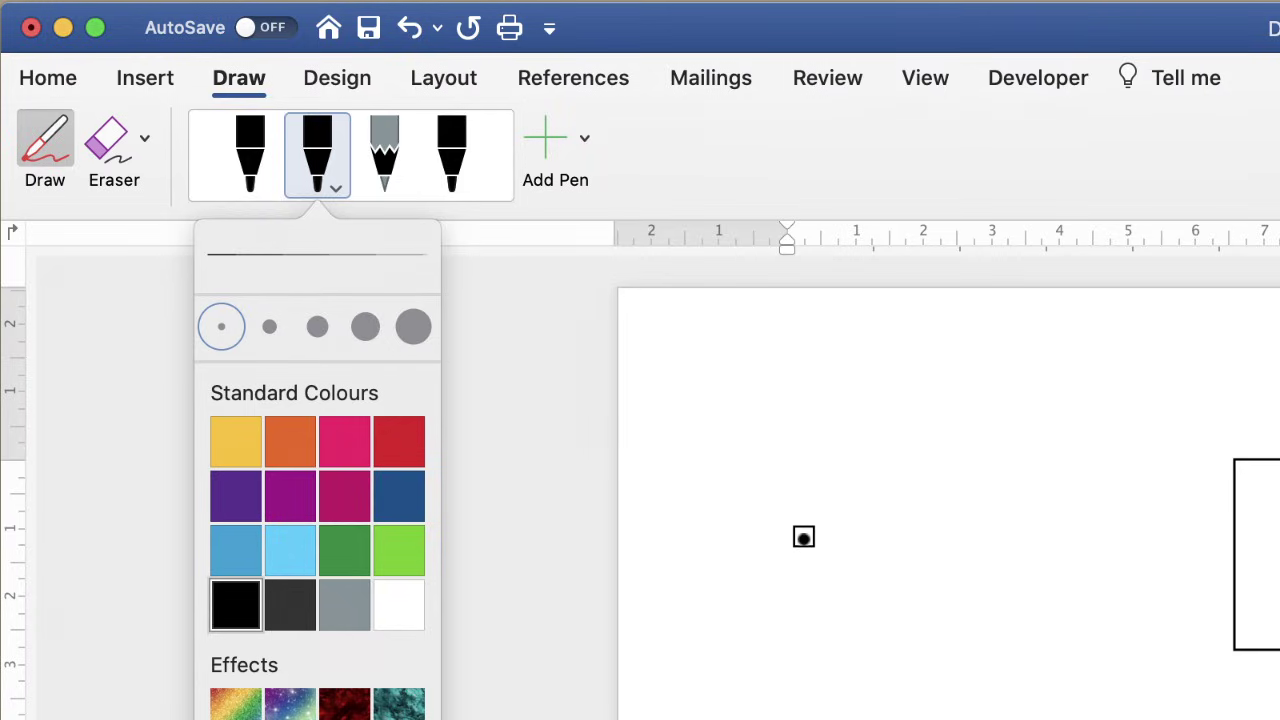
click(803, 537)
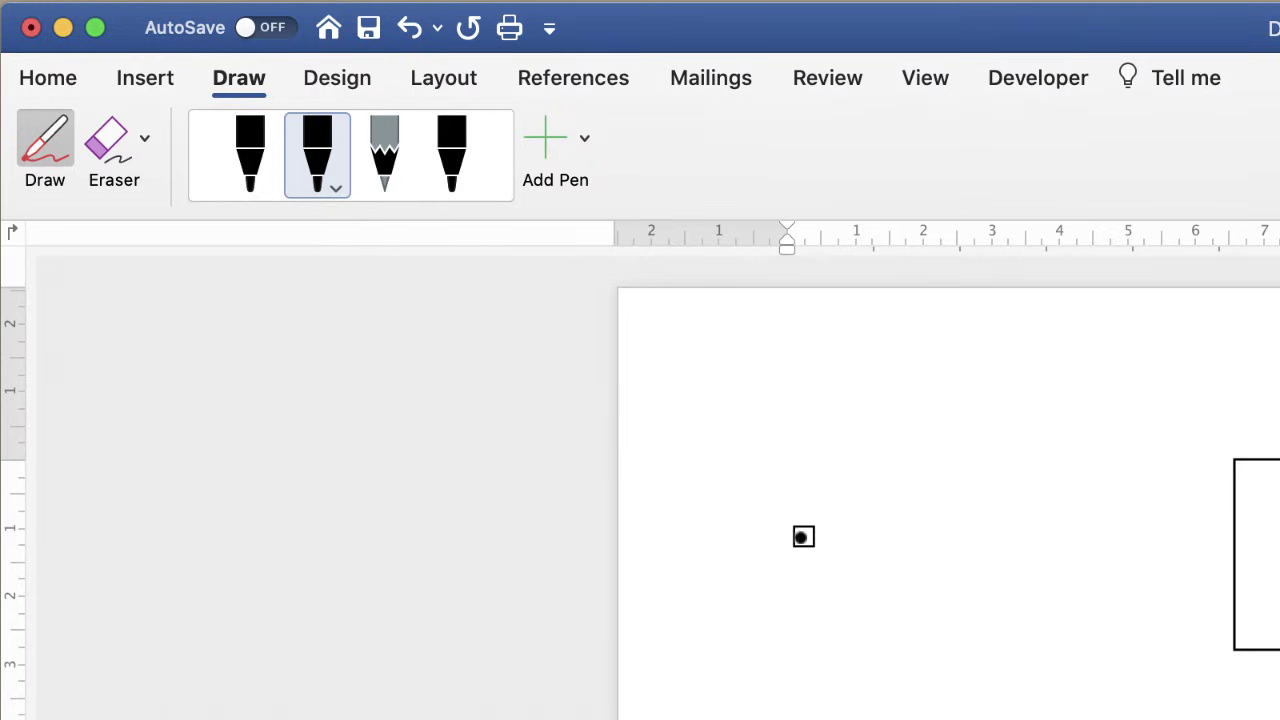
drag(811, 531, 822, 518)
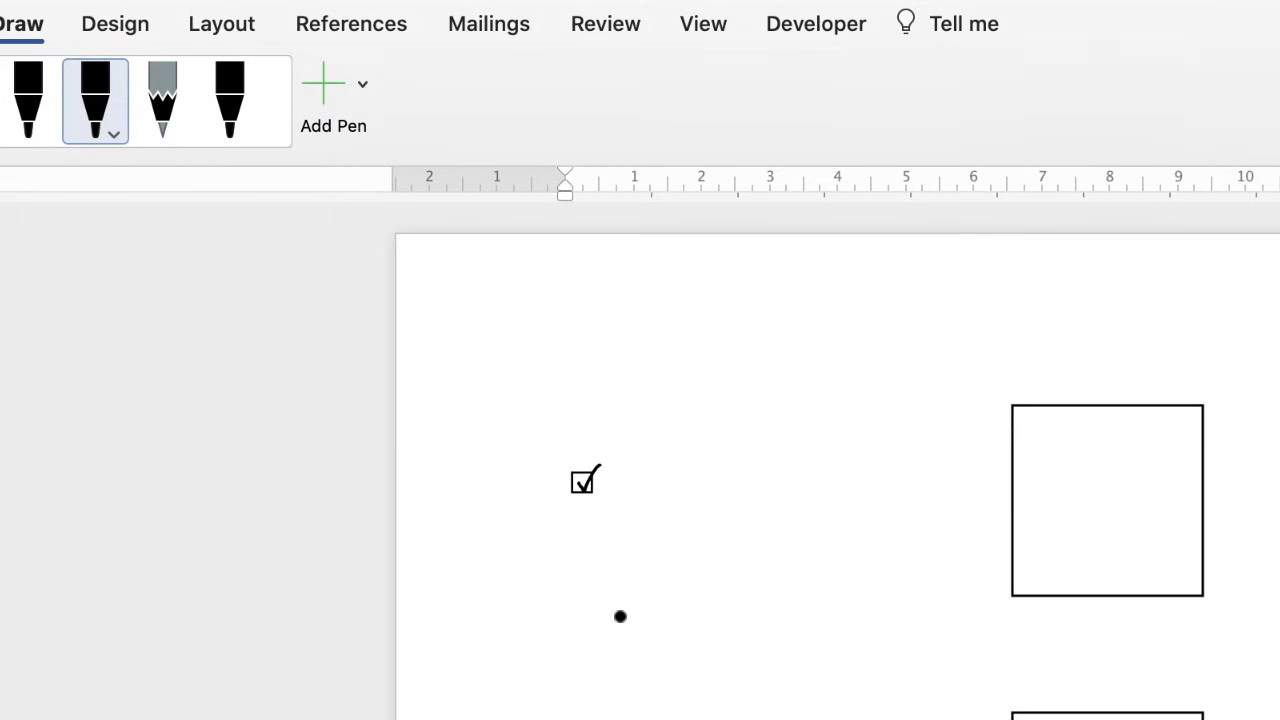
key(Escape)
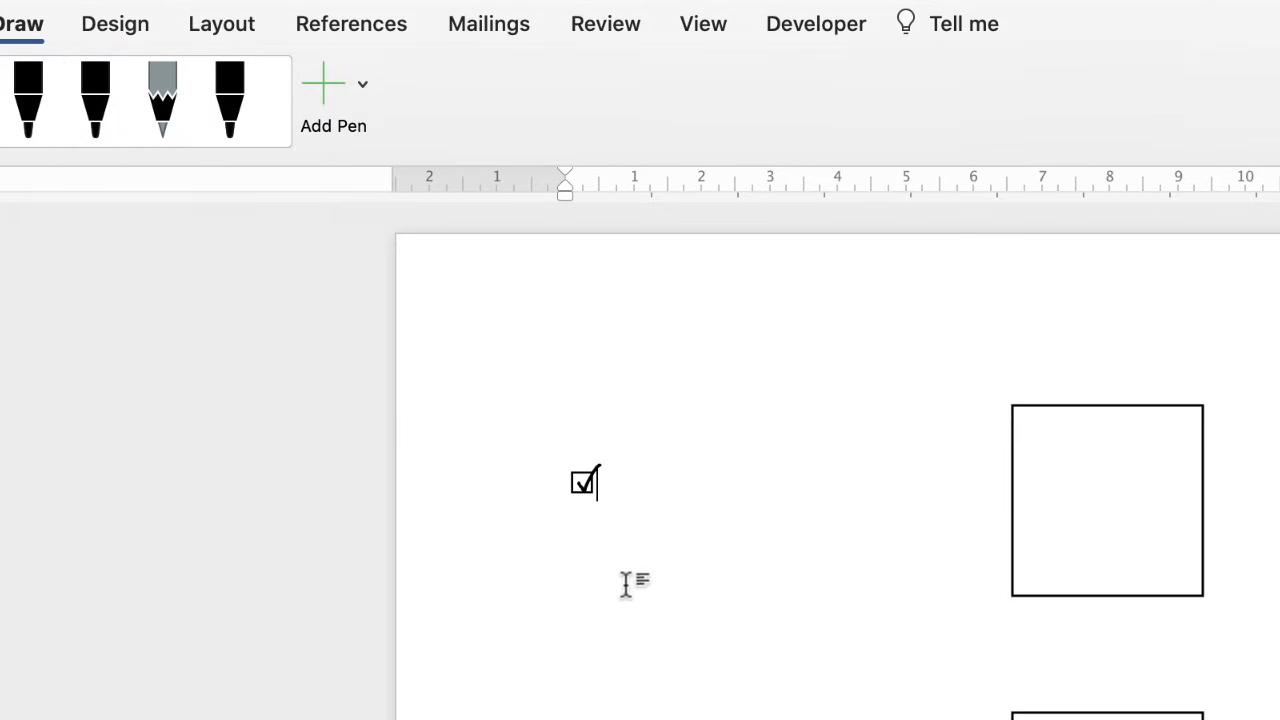
Try enlarging and shrinking the ink tick over the small checkbox, and delete it
click(590, 480)
mouse_move(606, 452)
mouse_down()
mouse_move(640, 400)
mouse_move(689, 404)
mouse_move(678, 405)
mouse_up()
mouse_move(637, 454)
mouse_down()
mouse_move(693, 498)
mouse_move(940, 420)
mouse_move(1150, 475)
mouse_move(1279, 353)
mouse_move(1177, 449)
mouse_move(901, 523)
mouse_move(636, 462)
mouse_up()
click(722, 484)
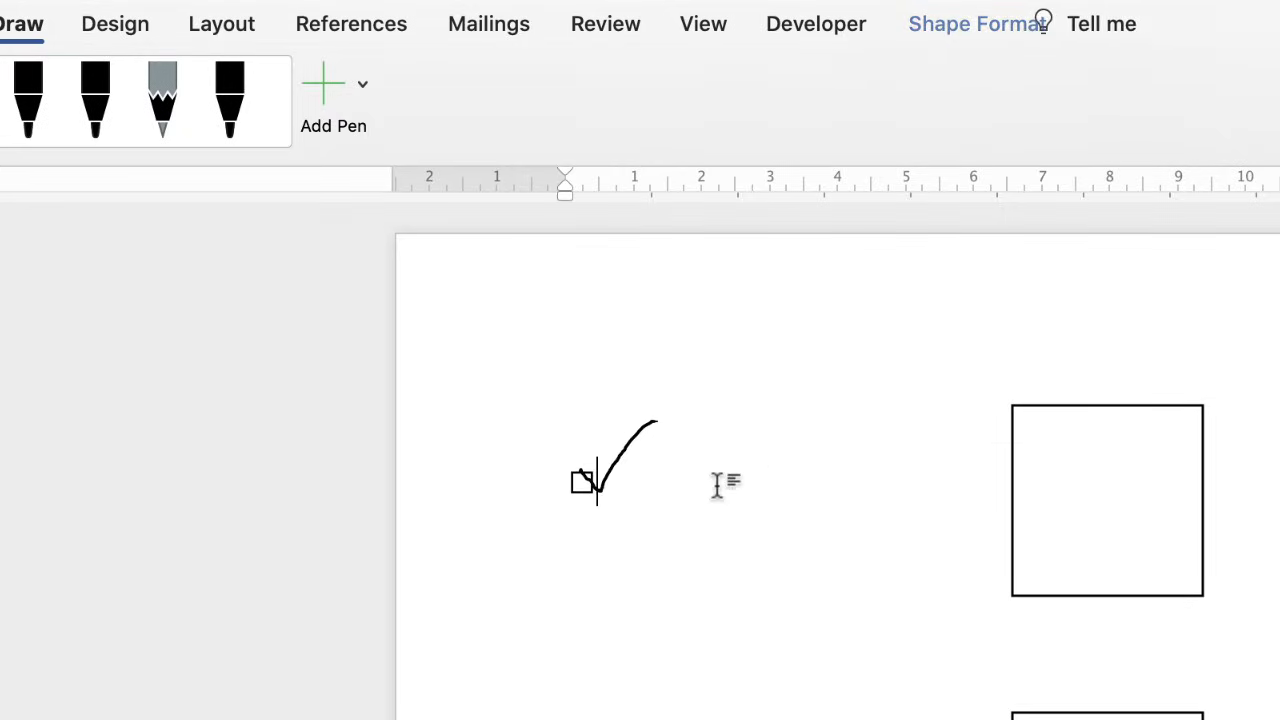
click(632, 450)
drag(659, 421, 606, 467)
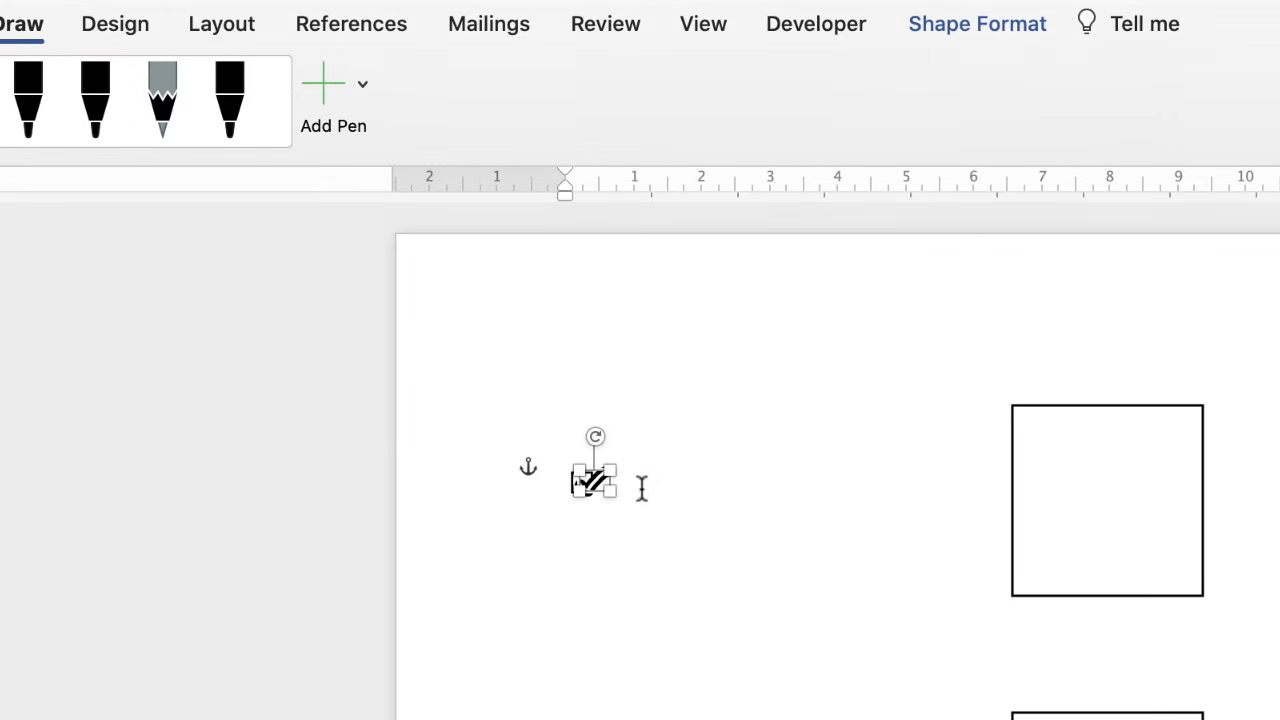
key(Delete)
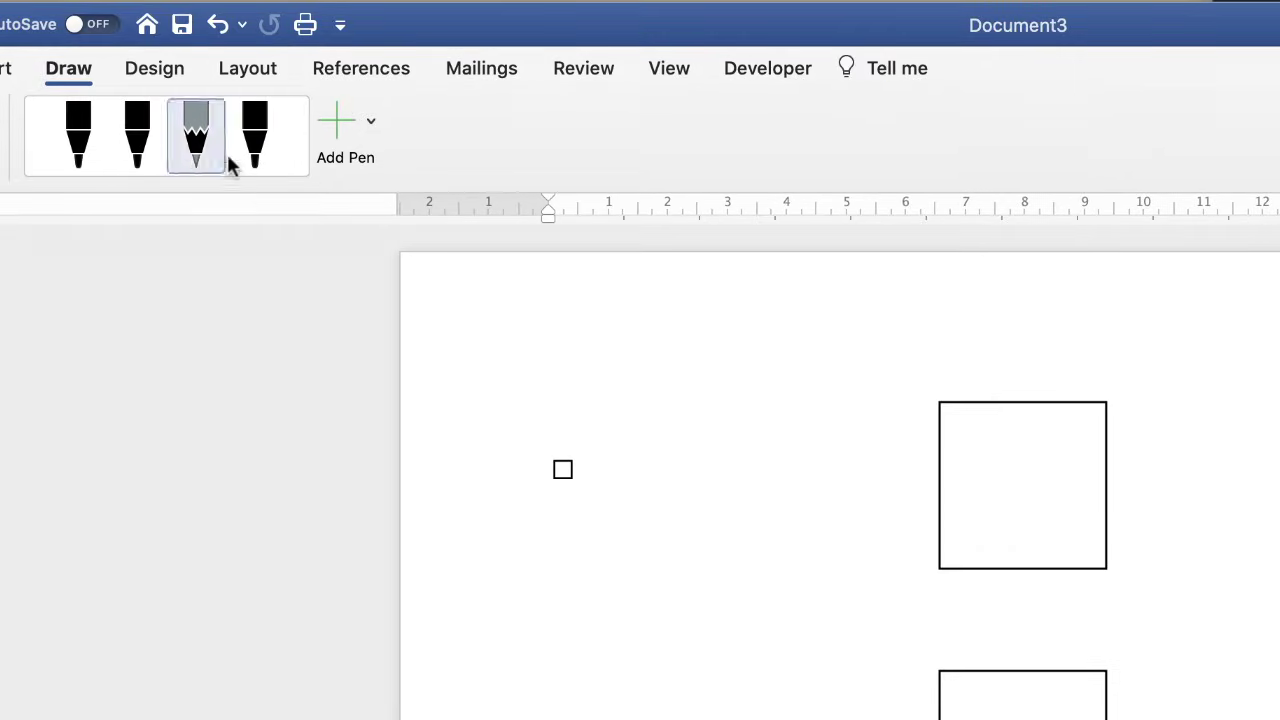
Set the second black pen to the second-thickest stroke width and draw a tick inside the uppermost large square
click(147, 165)
click(152, 166)
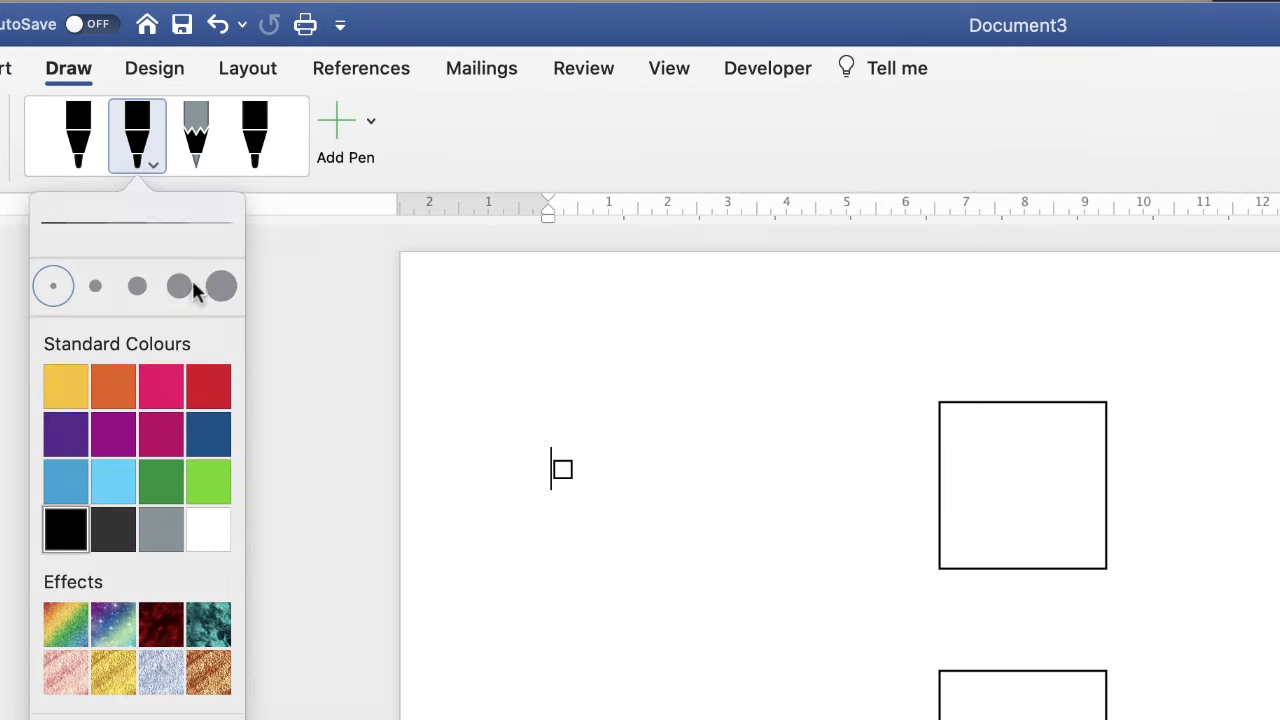
click(188, 289)
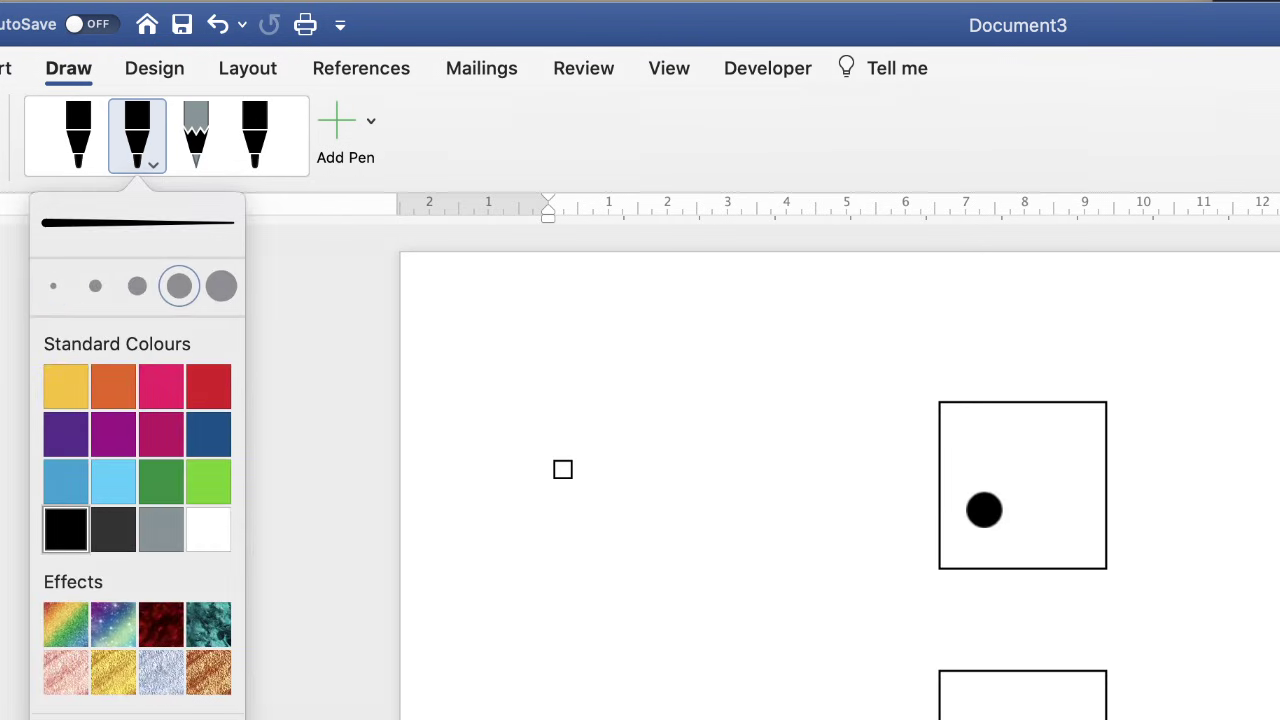
click(975, 486)
mouse_move(970, 482)
mouse_down()
mouse_move(1000, 528)
mouse_move(1096, 428)
mouse_up()
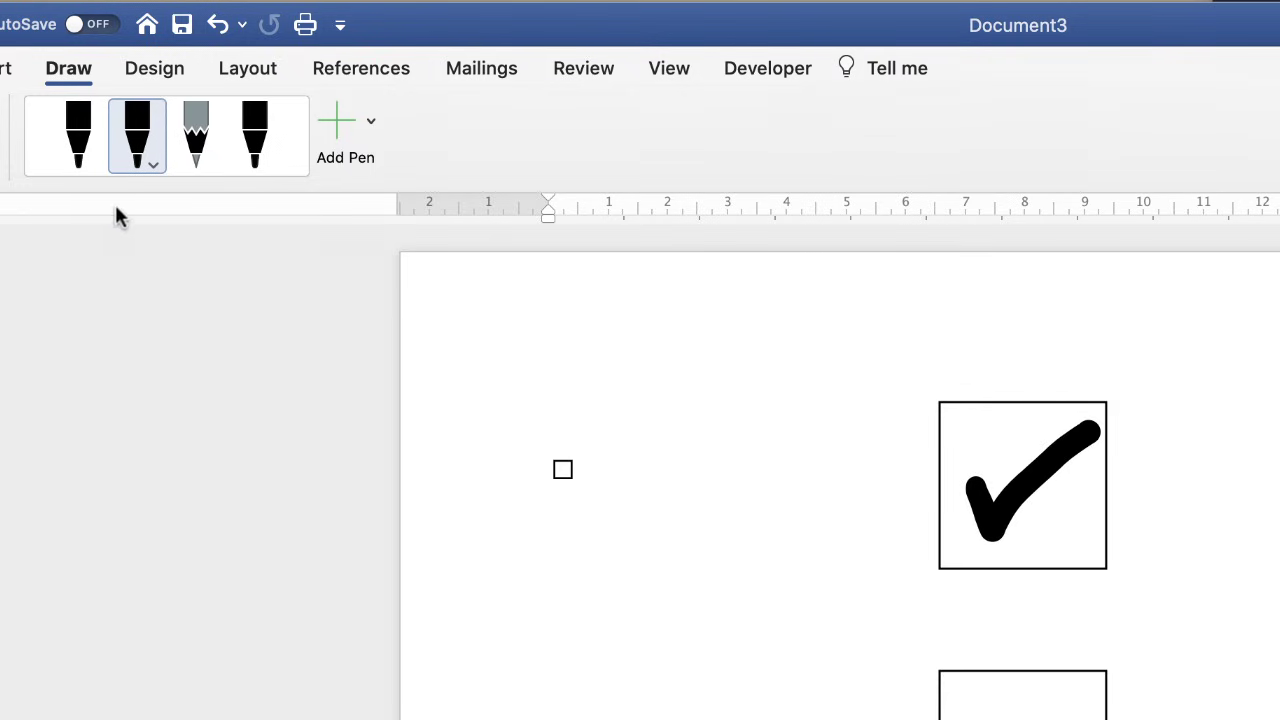
Adjust the size of the thick ink tick so it fits inside the uppermost large square
click(636, 406)
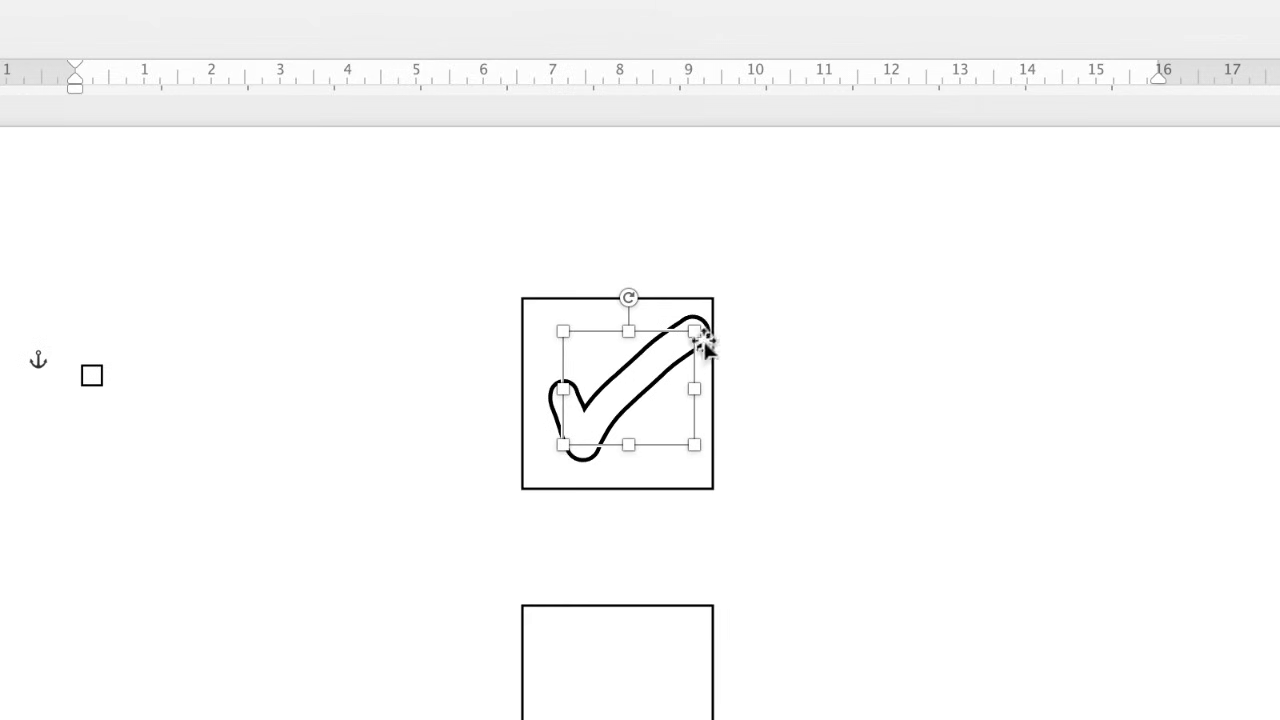
drag(697, 331, 671, 332)
drag(560, 331, 551, 331)
drag(677, 446, 690, 464)
click(820, 428)
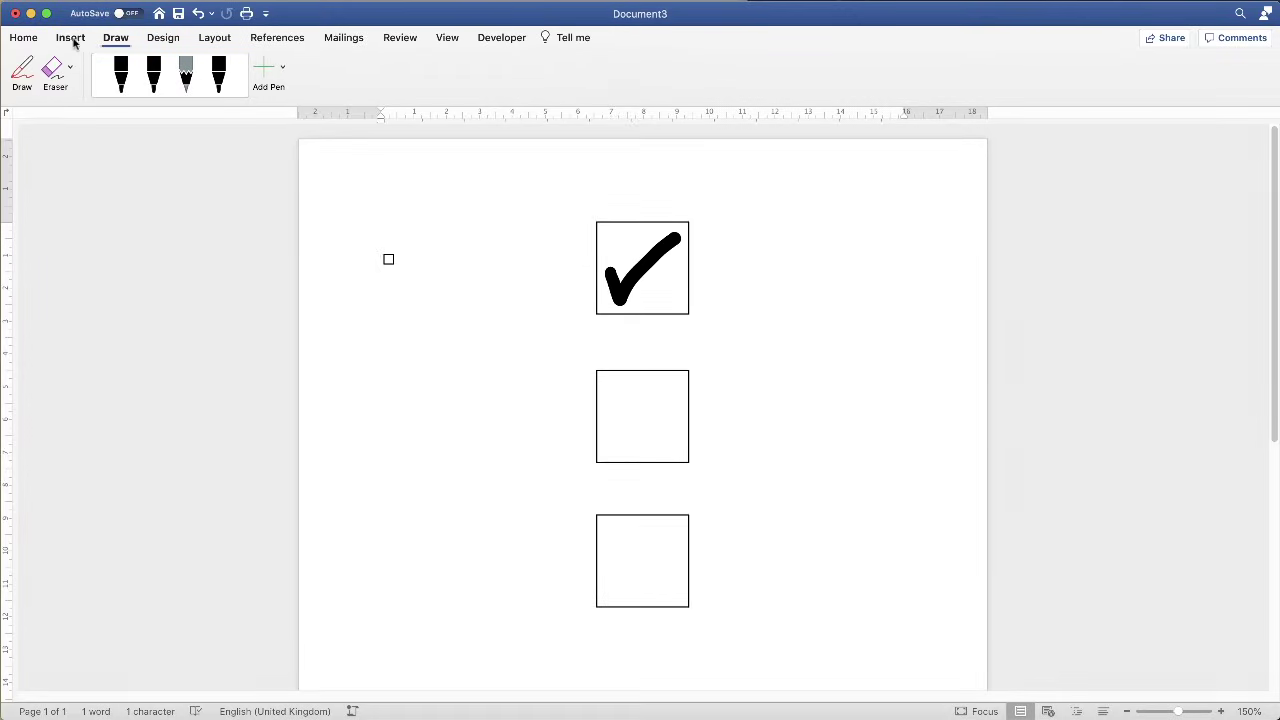
Draw a horizontal text box in the blank area below the small checkbox
click(70, 40)
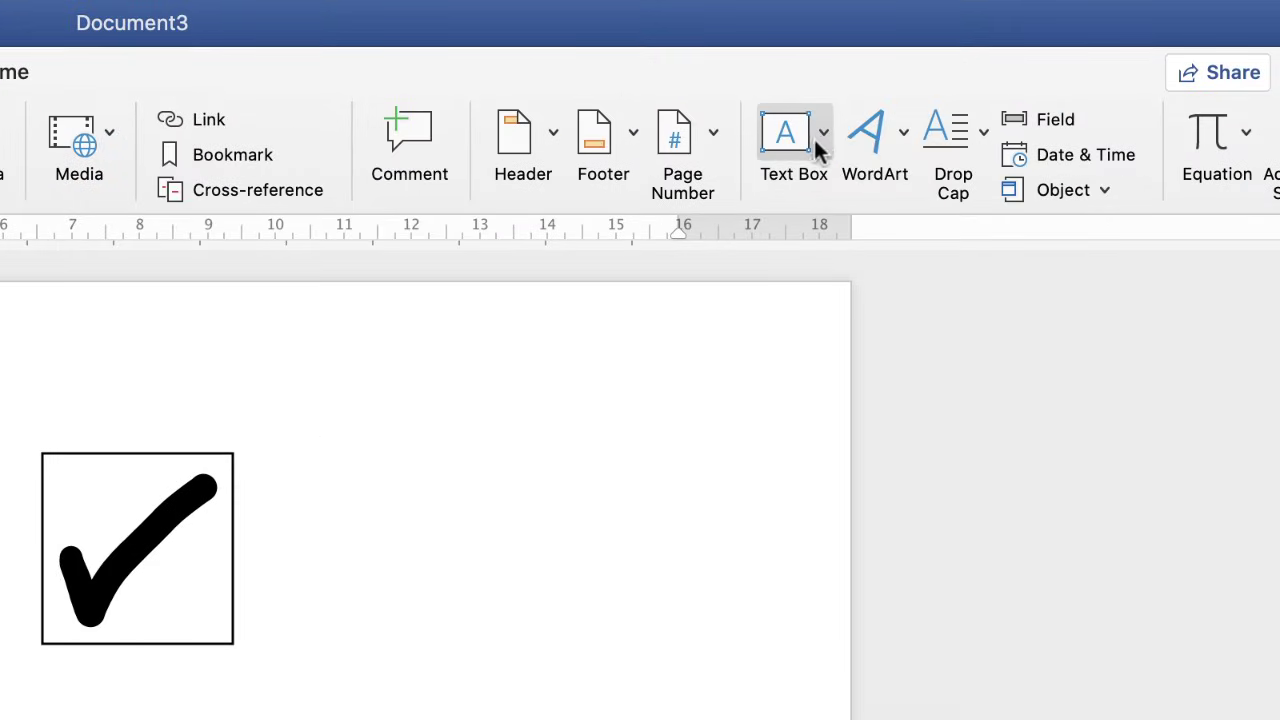
click(822, 136)
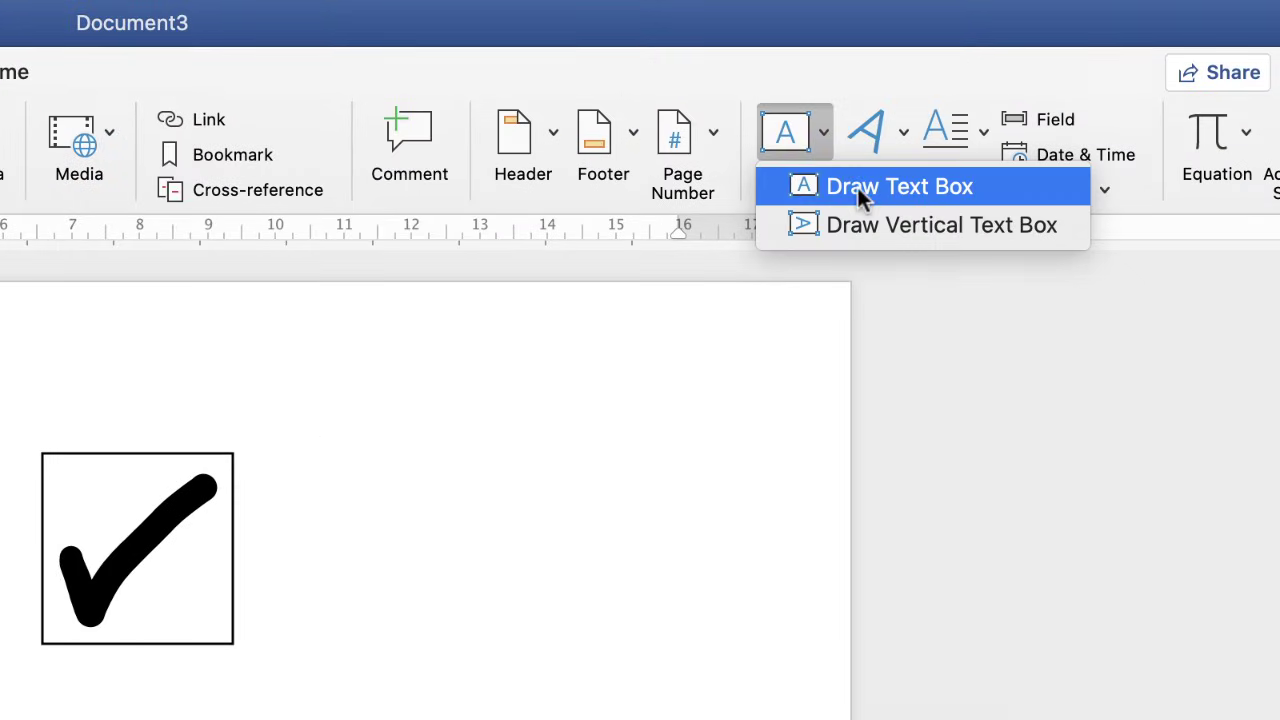
click(897, 189)
click(245, 202)
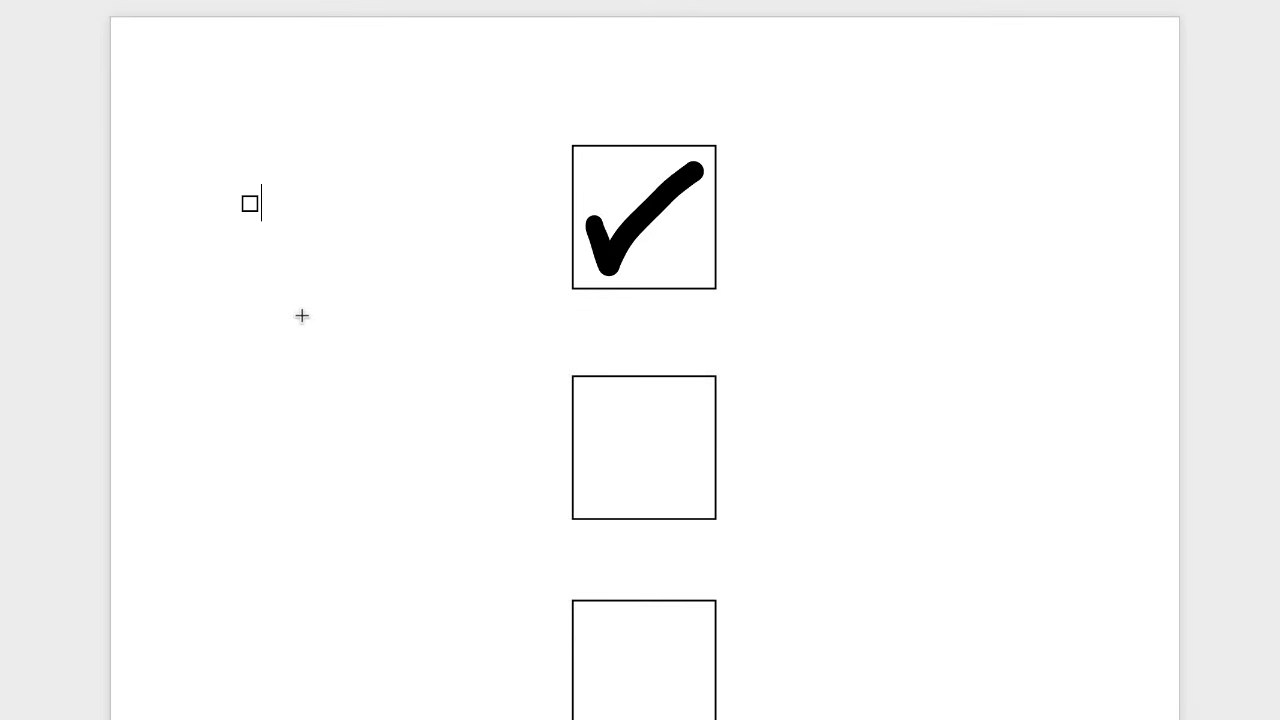
drag(302, 316, 451, 434)
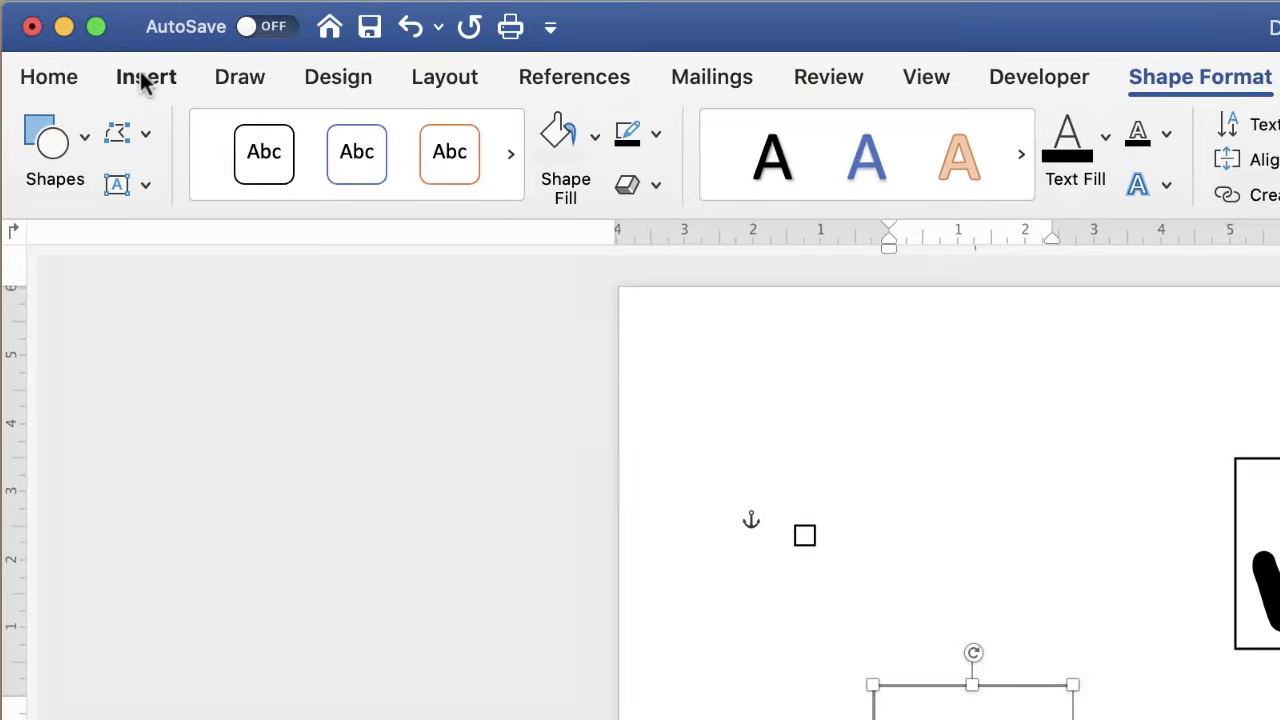
Insert the Wingdings 2 tick symbol (character 80) into the text box
click(143, 76)
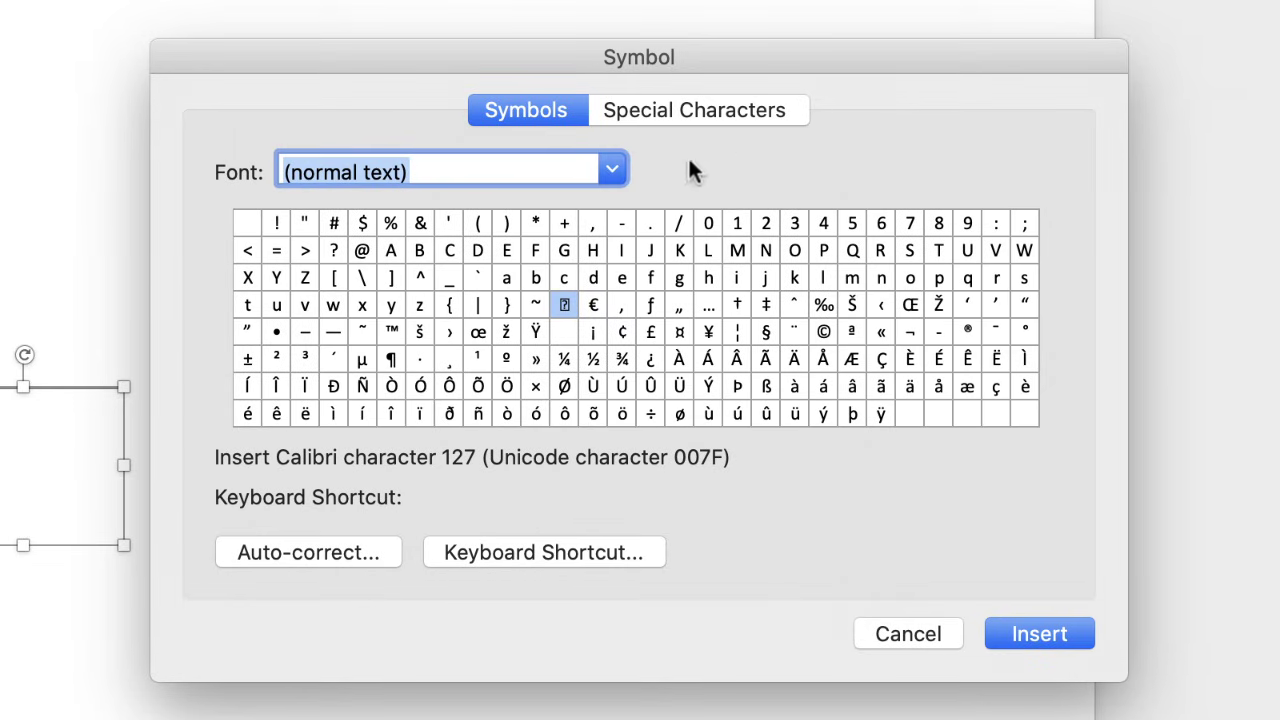
click(611, 174)
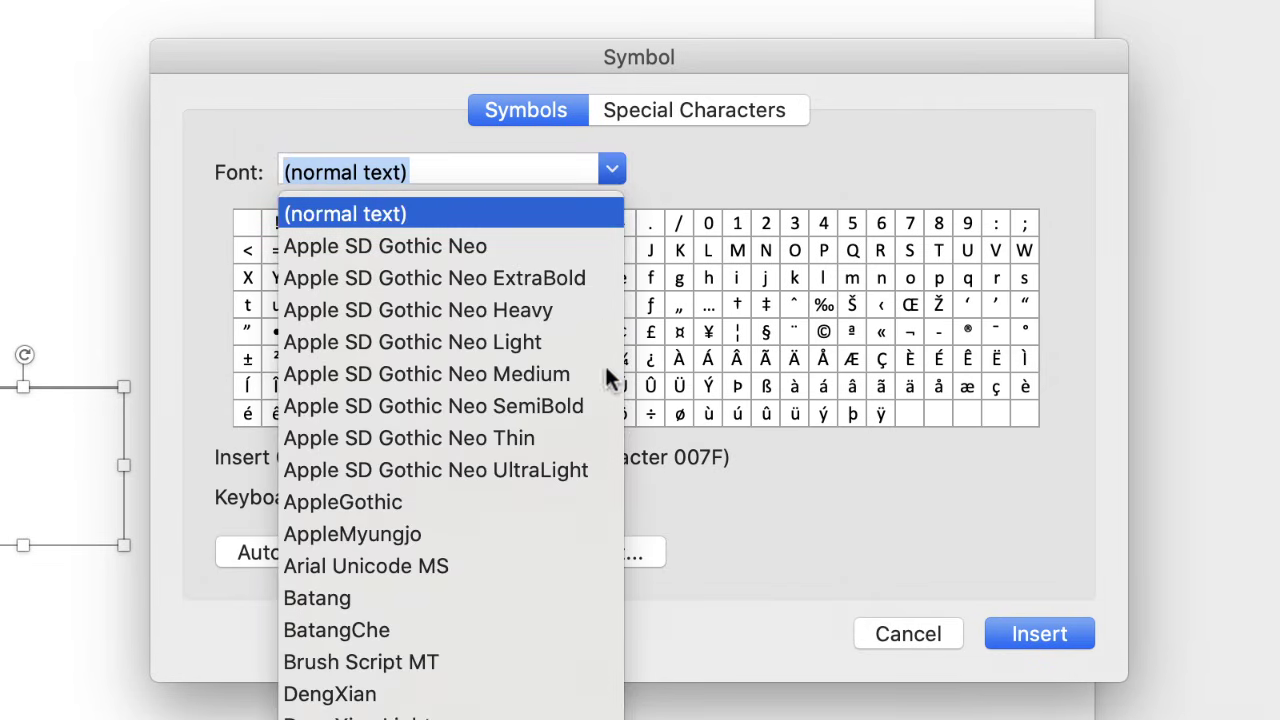
click(578, 567)
click(611, 172)
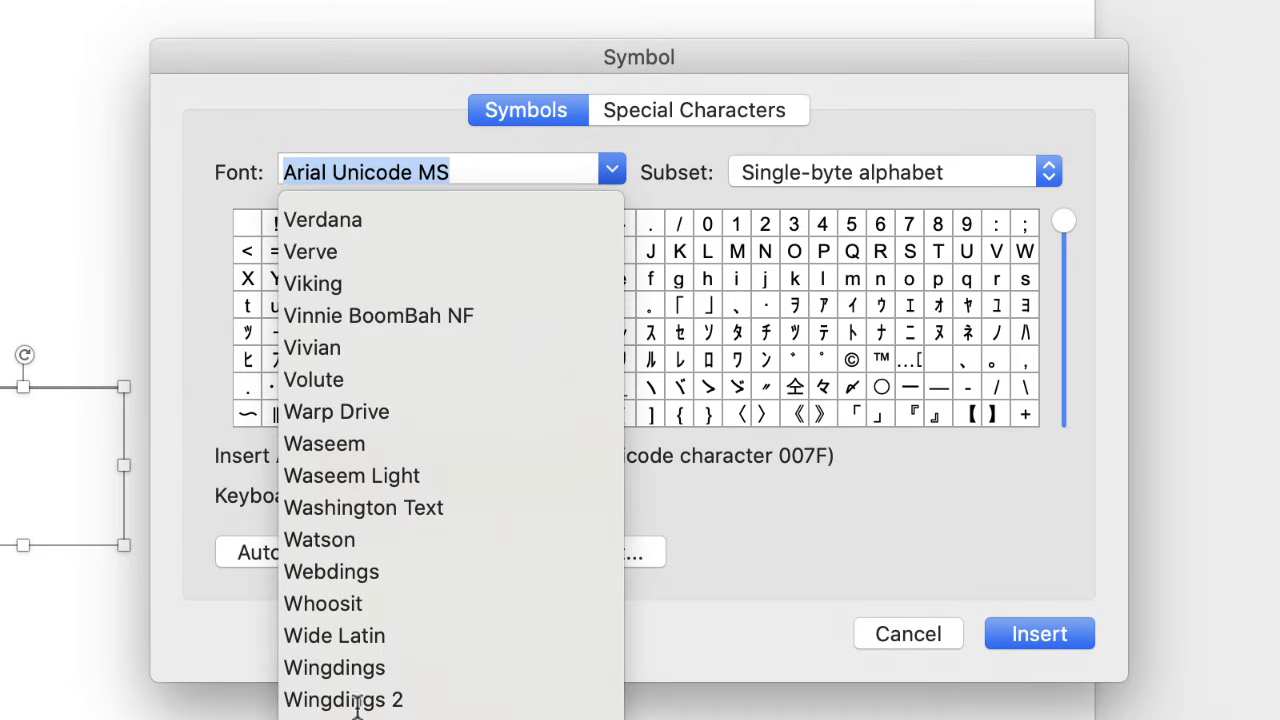
click(397, 700)
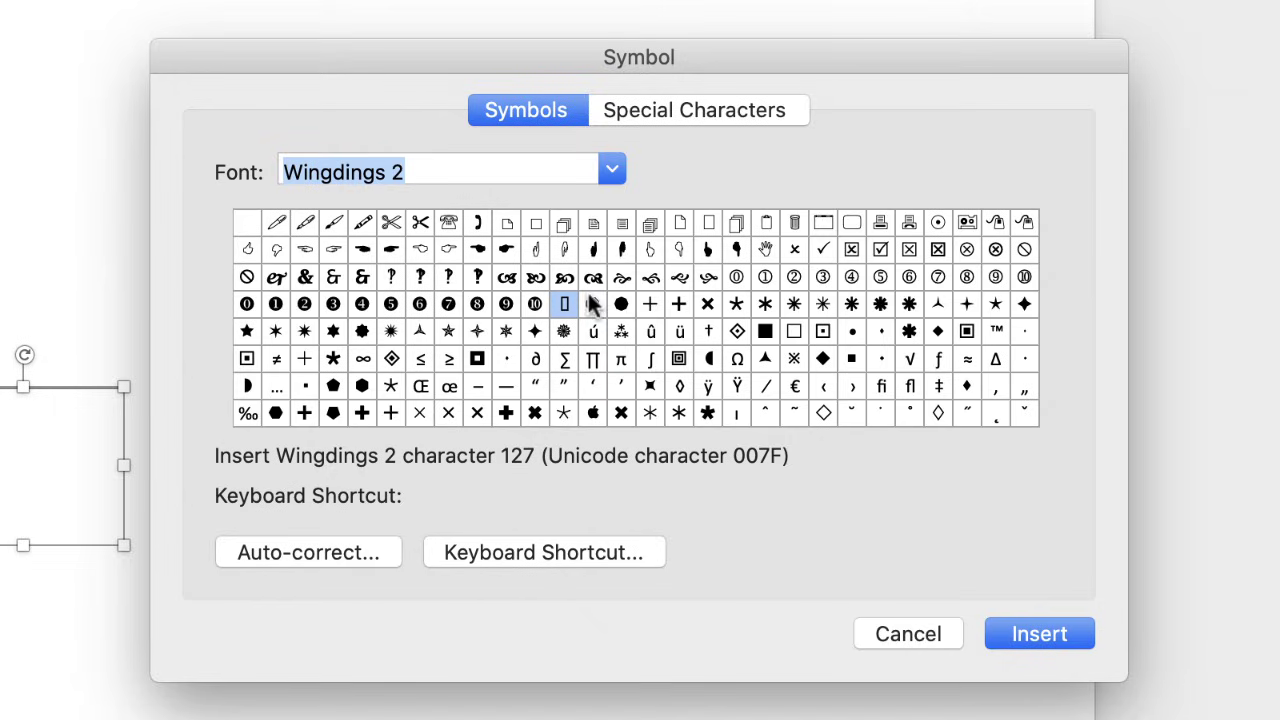
click(810, 253)
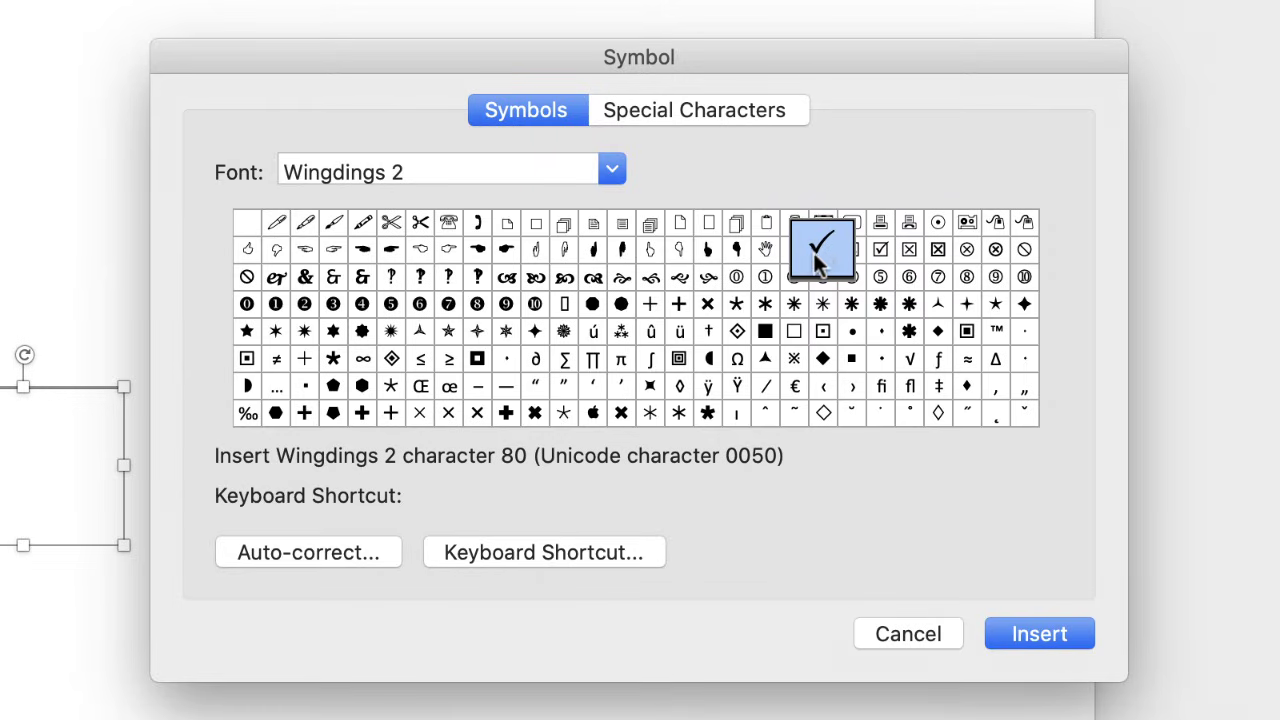
click(1021, 634)
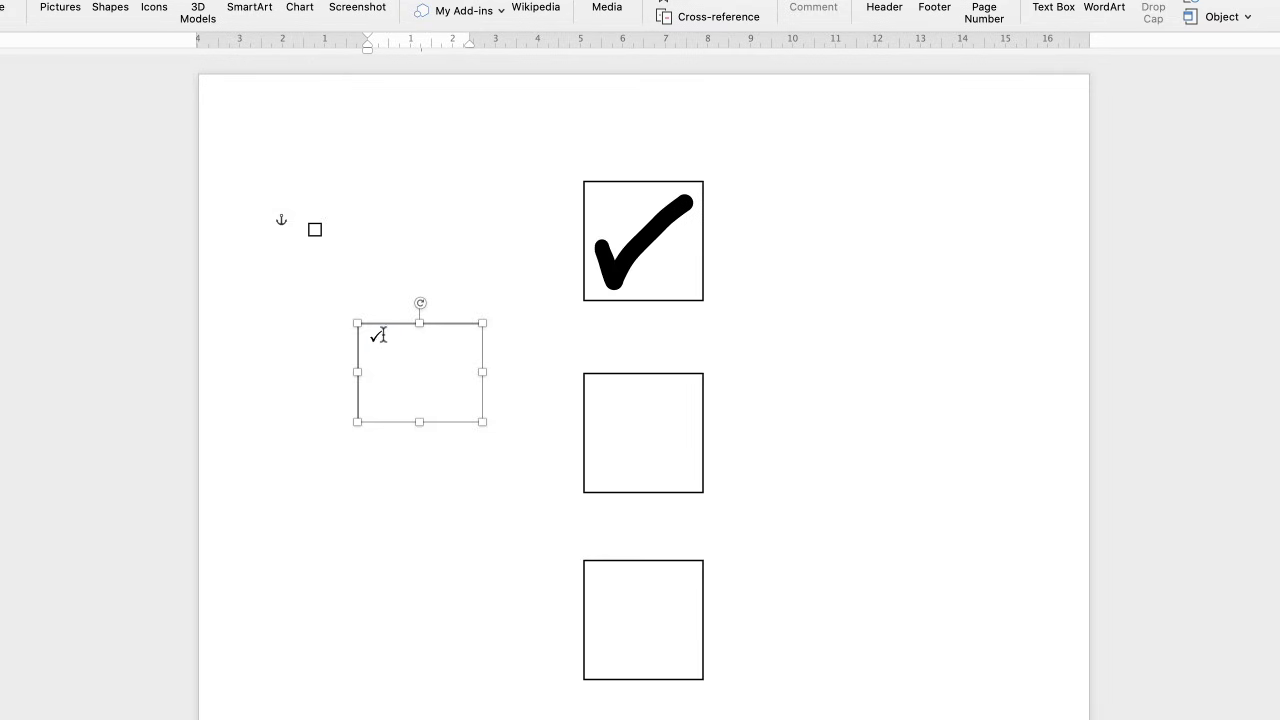
Enlarge the tick symbol in the text box to font size 80
drag(383, 335, 368, 337)
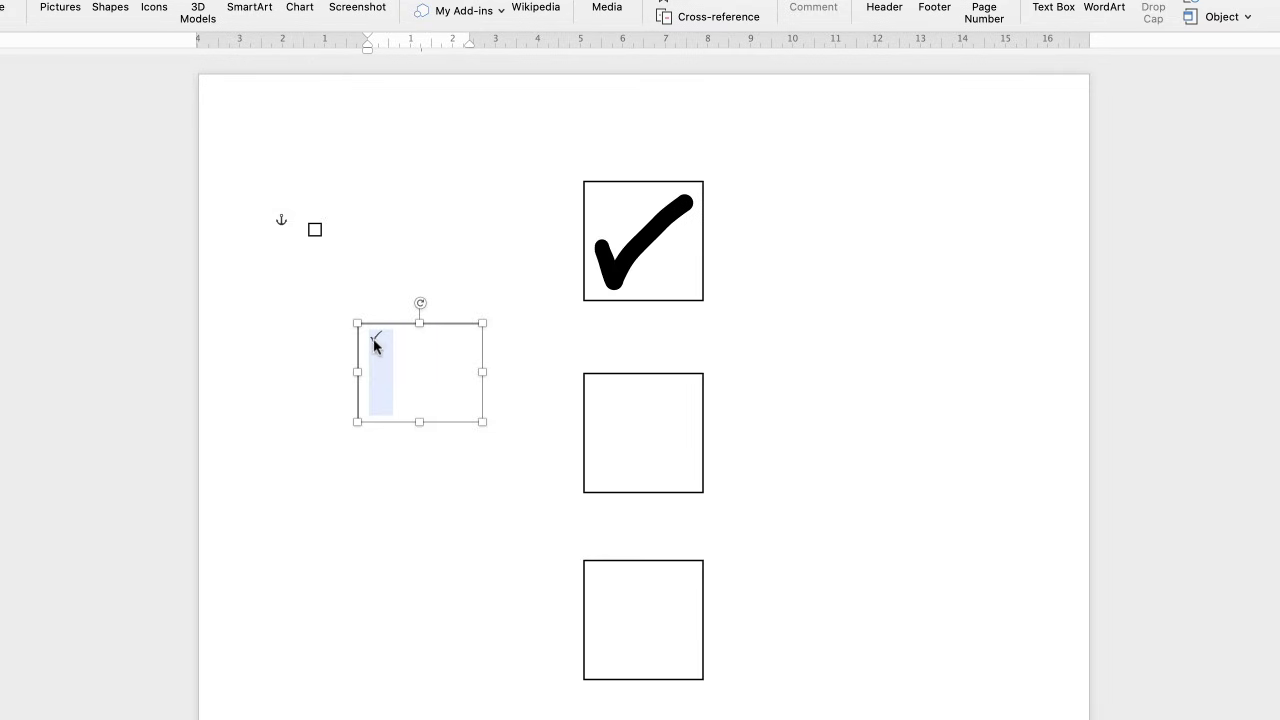
click(46, 63)
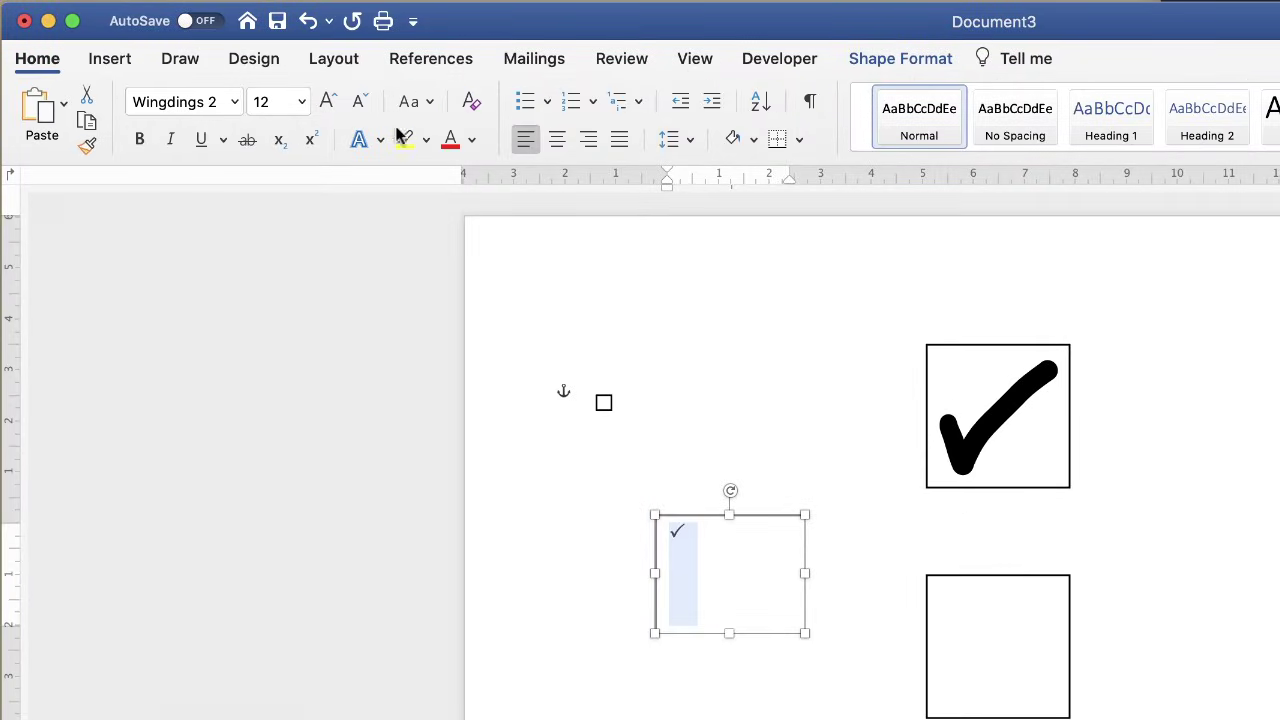
click(328, 104)
click(328, 104)
click(328, 104)
click(327, 102)
click(327, 102)
click(327, 102)
click(327, 102)
click(327, 102)
click(327, 102)
click(327, 102)
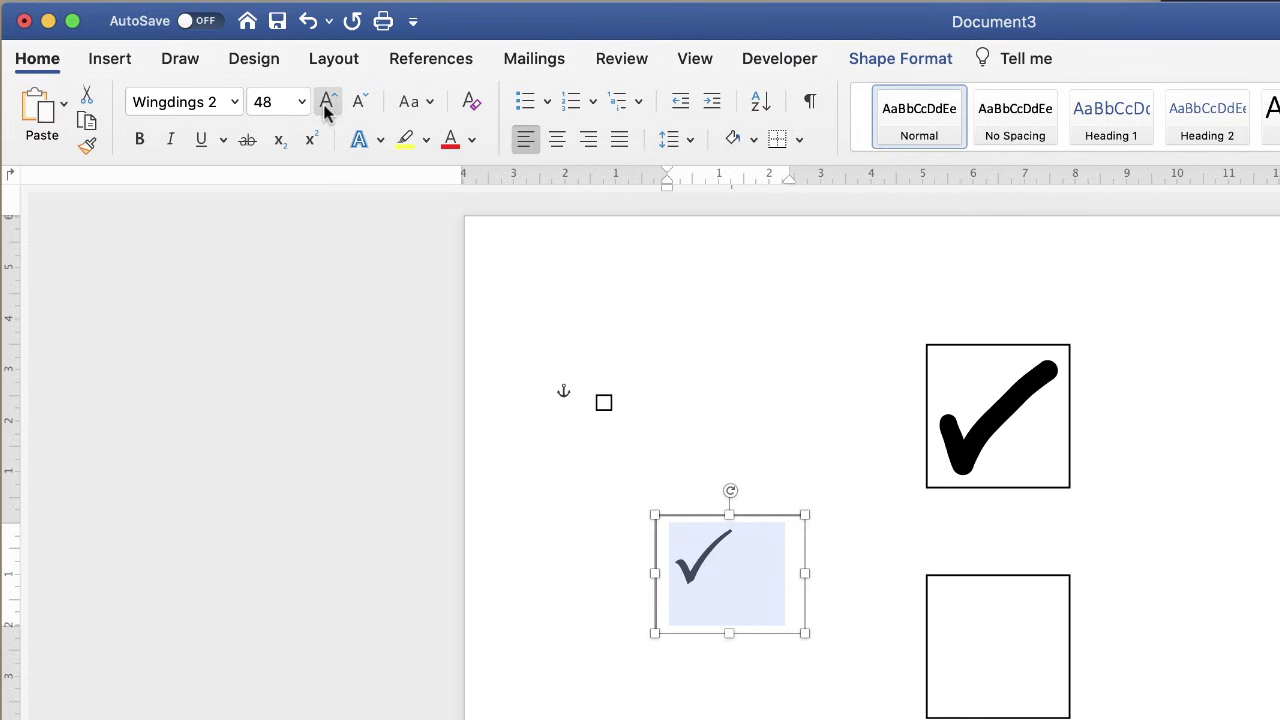
click(327, 103)
click(328, 105)
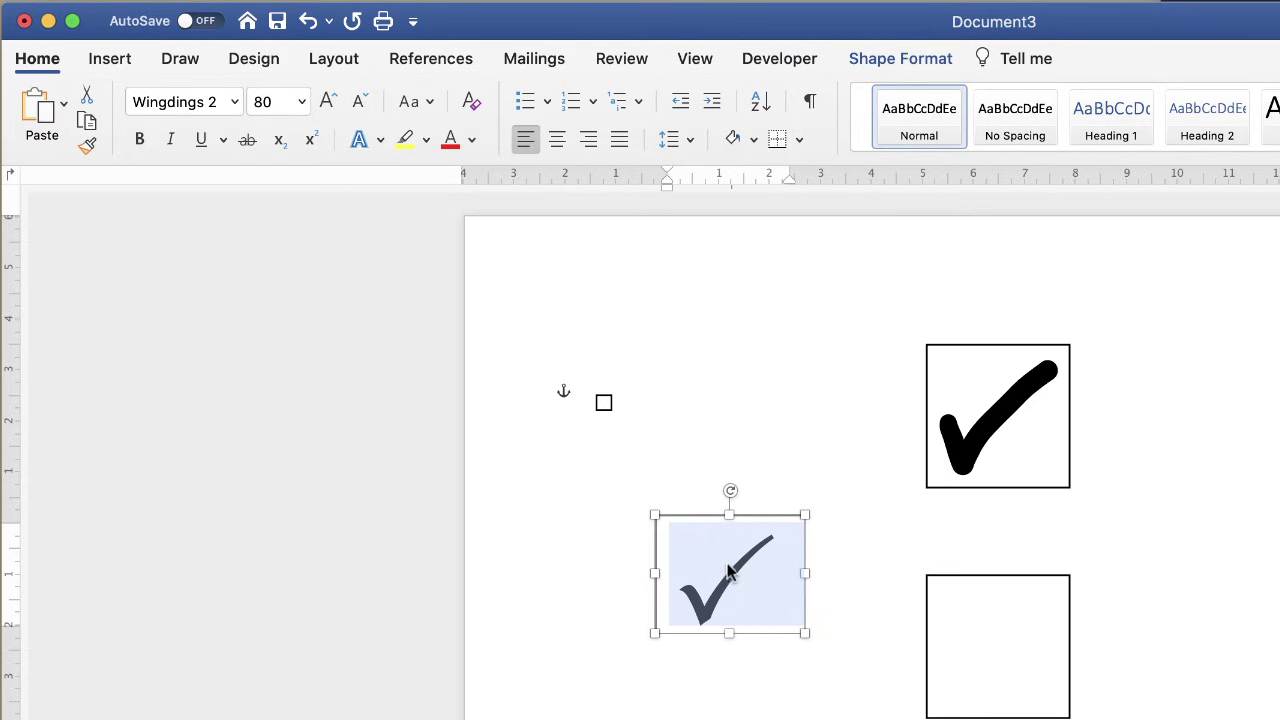
Enlarge the text box slightly around the tick symbol and move it to the right of the large squares
drag(806, 636, 820, 656)
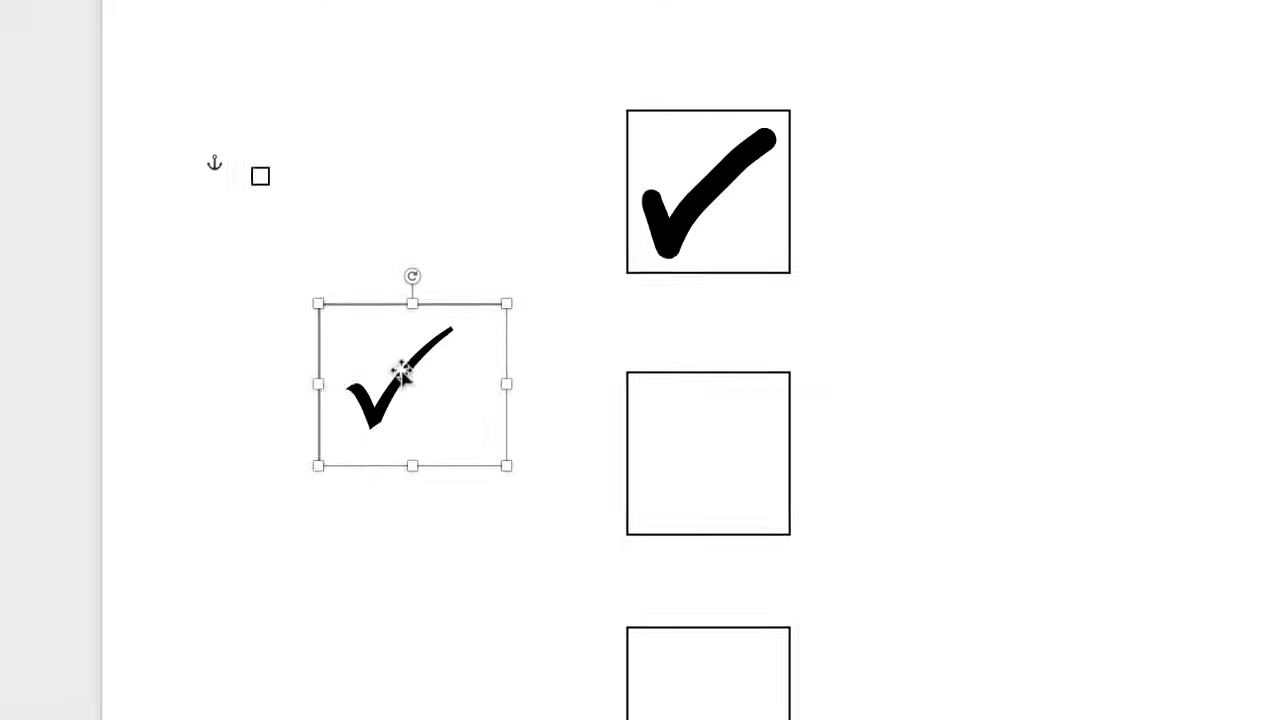
drag(351, 362, 949, 369)
Format the tick's text box with no fill and no outline
click(937, 526)
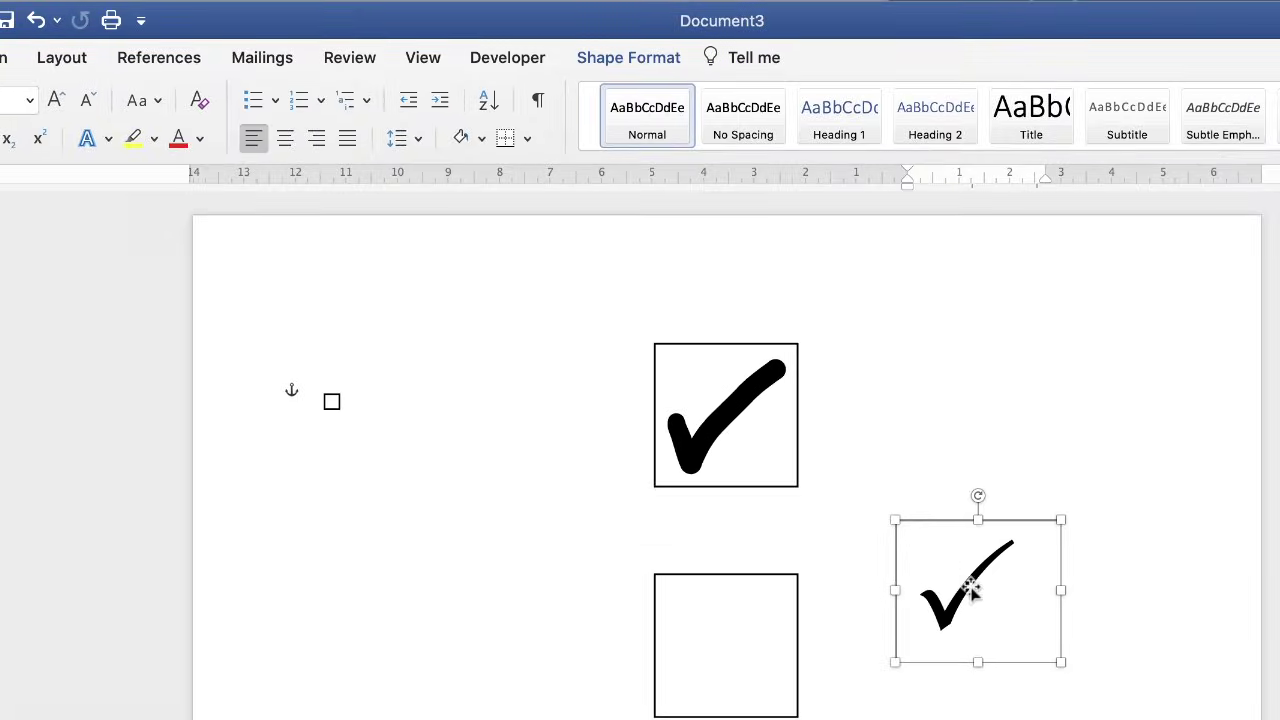
click(604, 60)
click(174, 102)
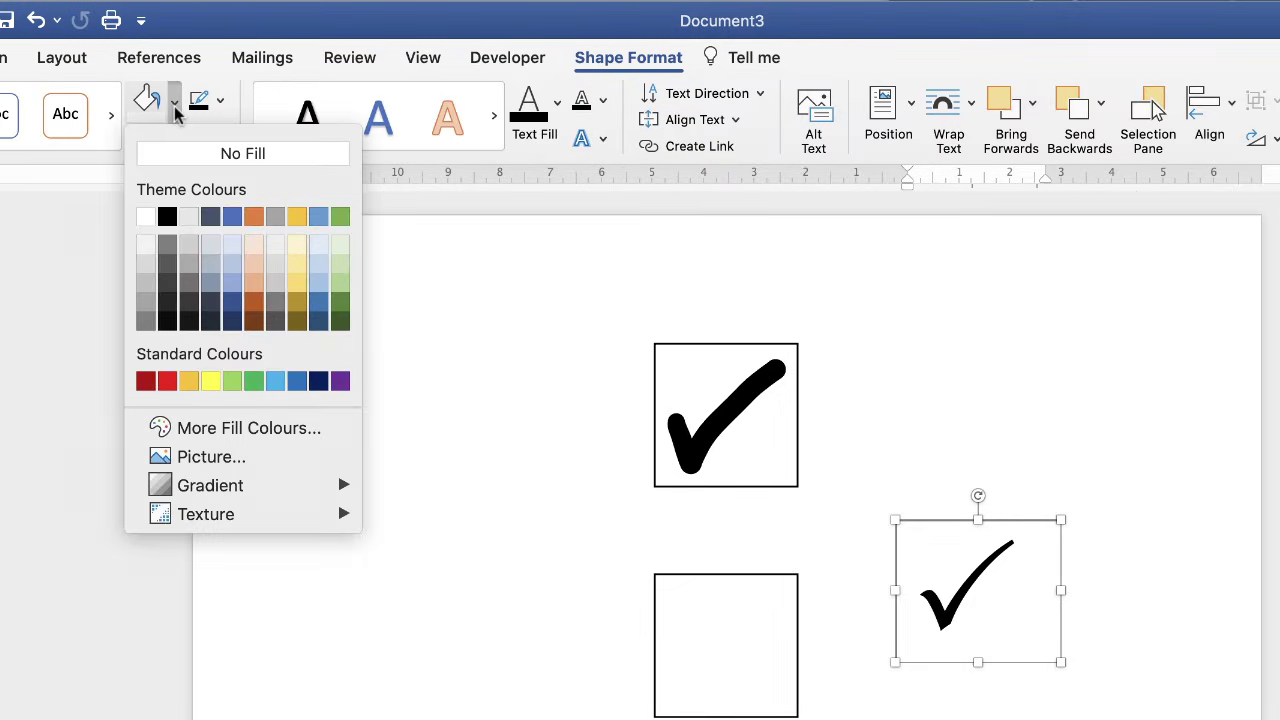
click(283, 156)
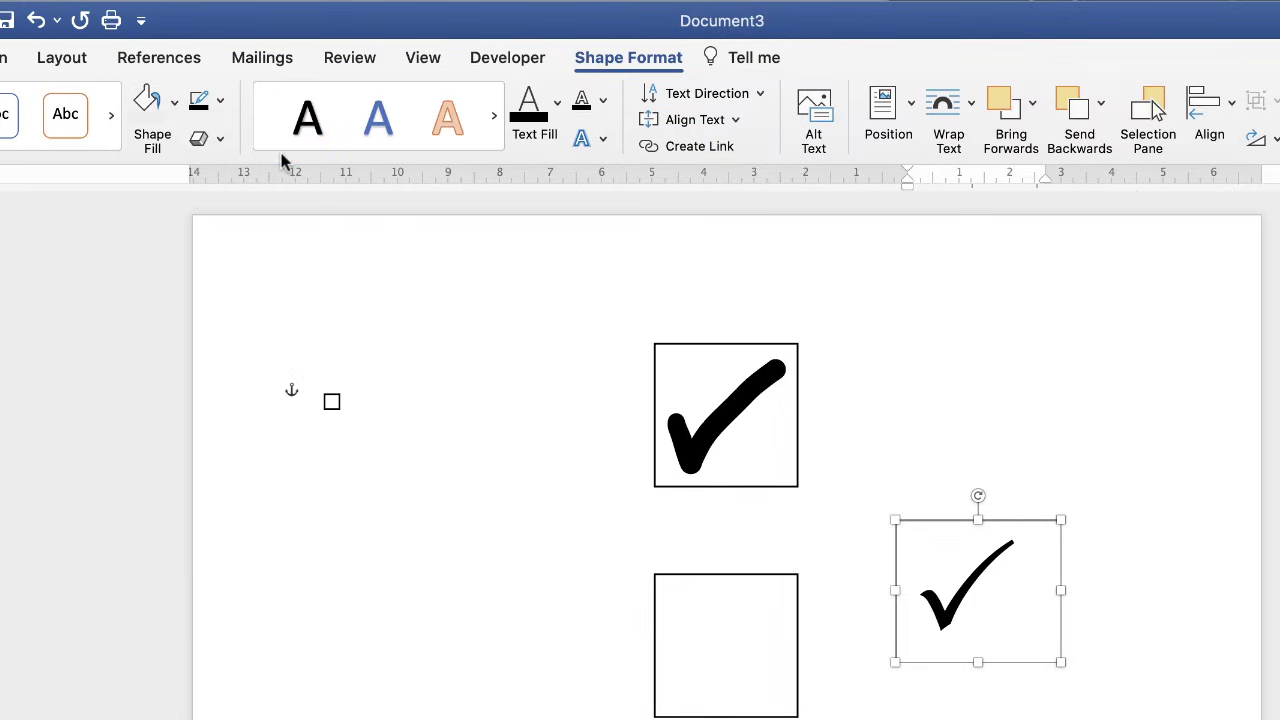
click(221, 104)
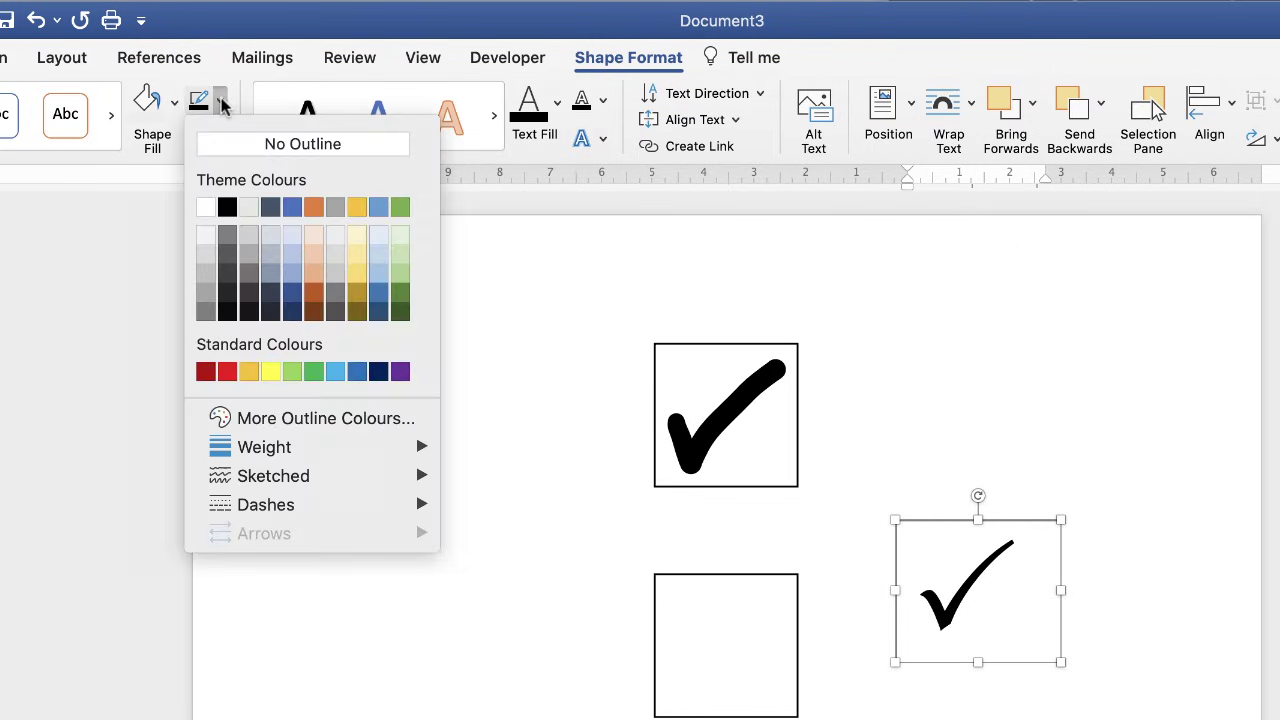
click(309, 143)
key(Escape)
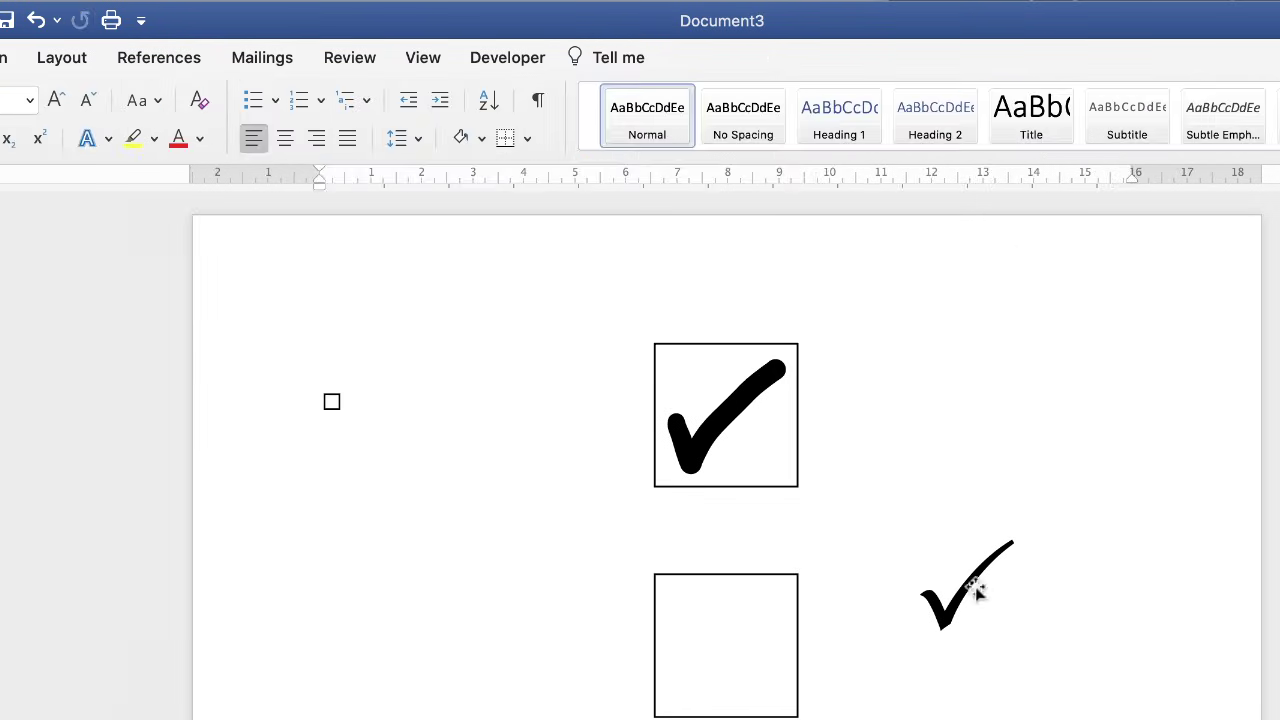
Move the tick's text box over the second large square and resize it to roughly match the square
click(966, 592)
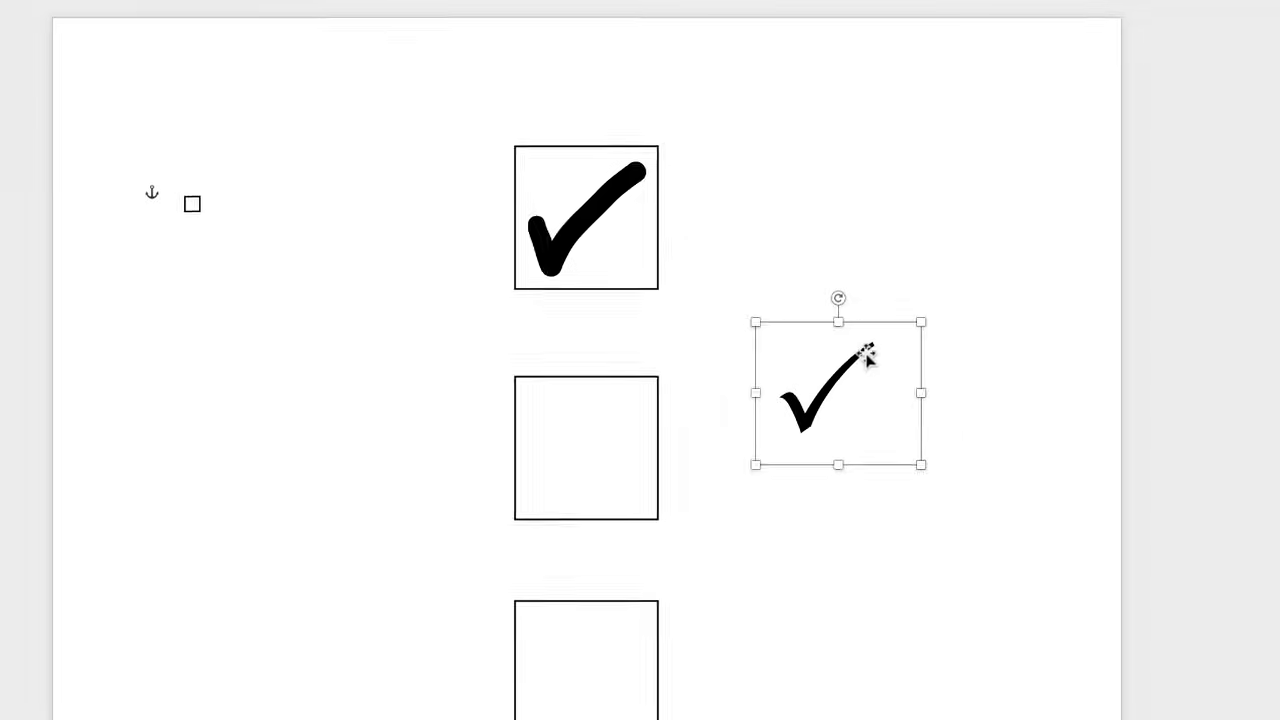
drag(867, 357, 628, 404)
drag(690, 363, 664, 349)
drag(586, 432, 587, 446)
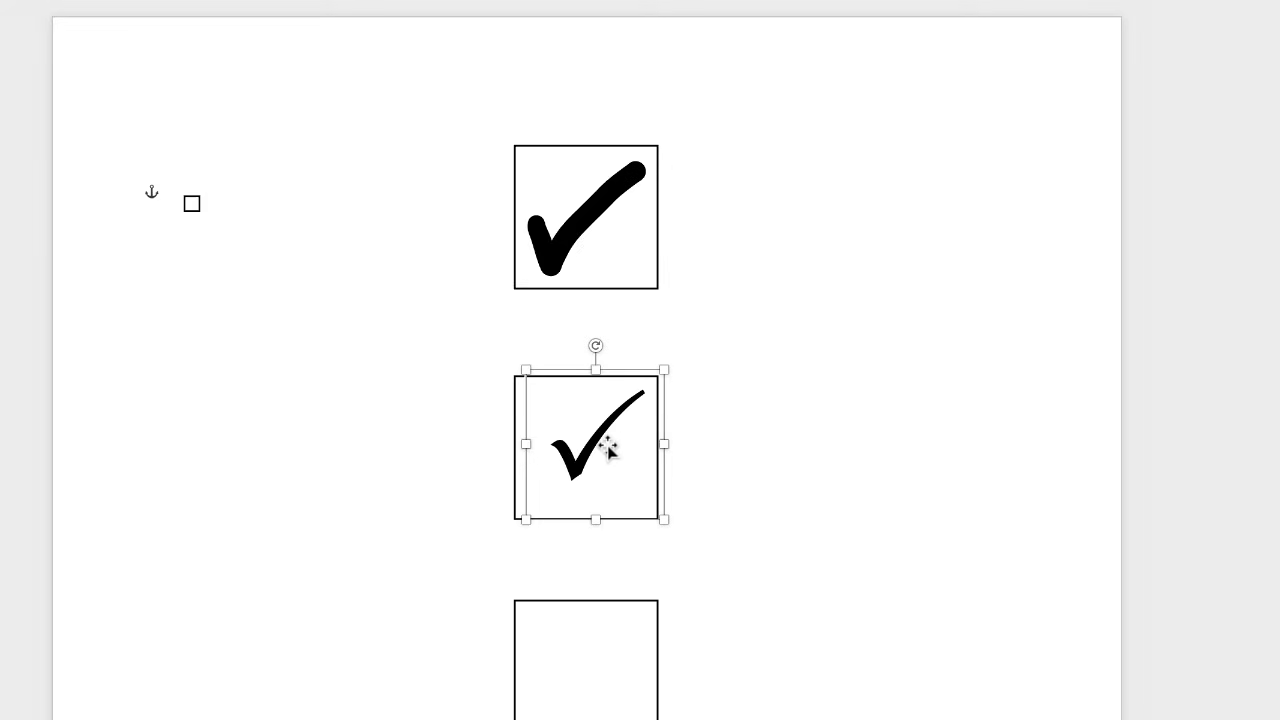
Check the font settings of the tick character and reposition its text box so the tick sits within the second large square
click(605, 449)
double_click(609, 444)
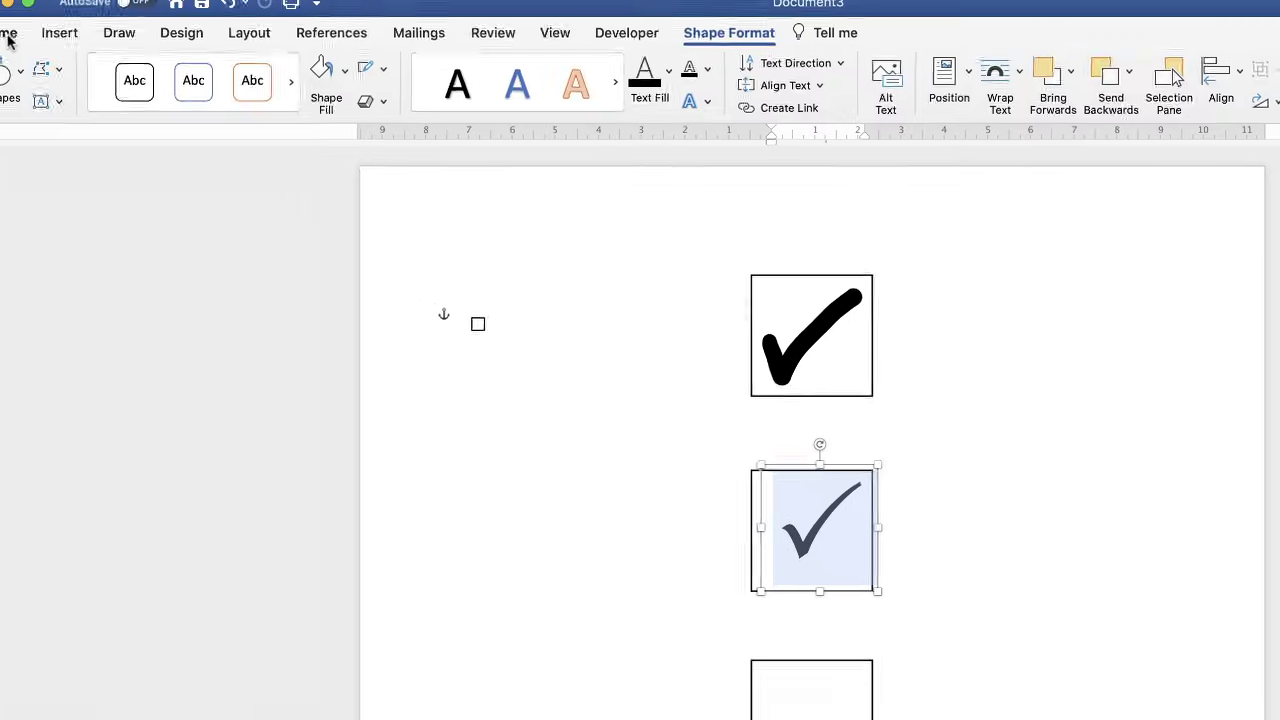
click(30, 47)
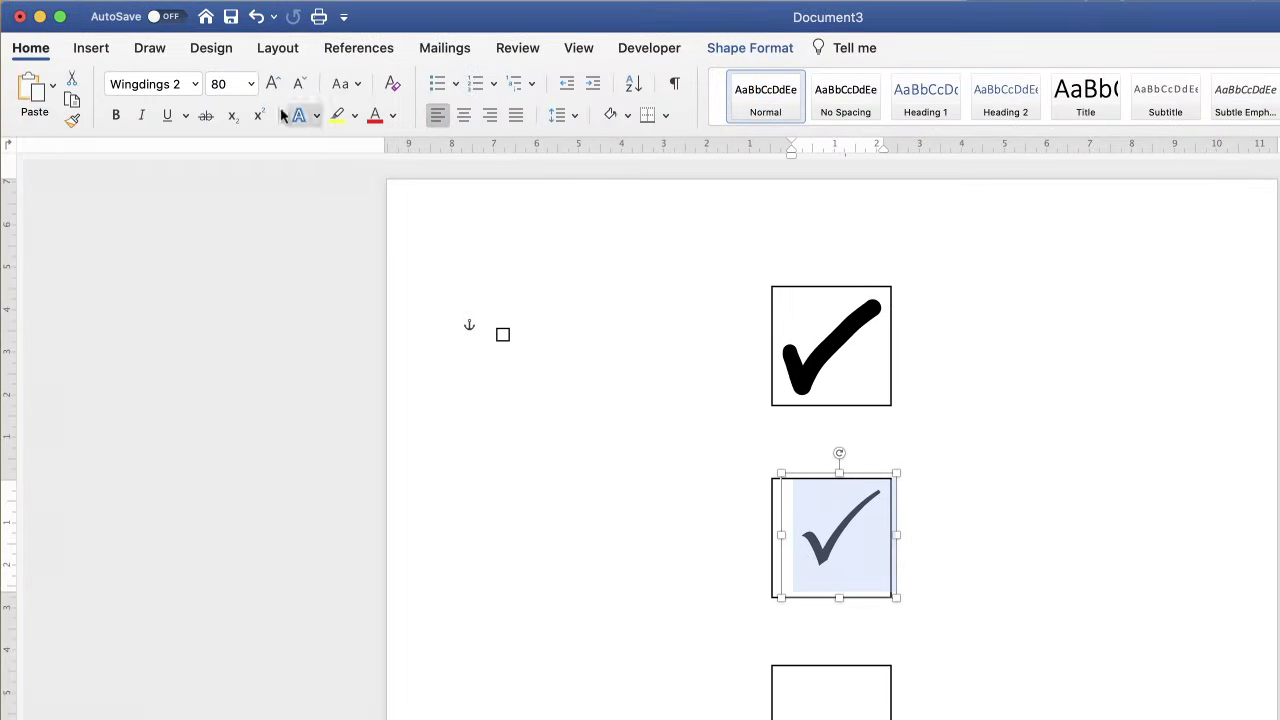
click(886, 544)
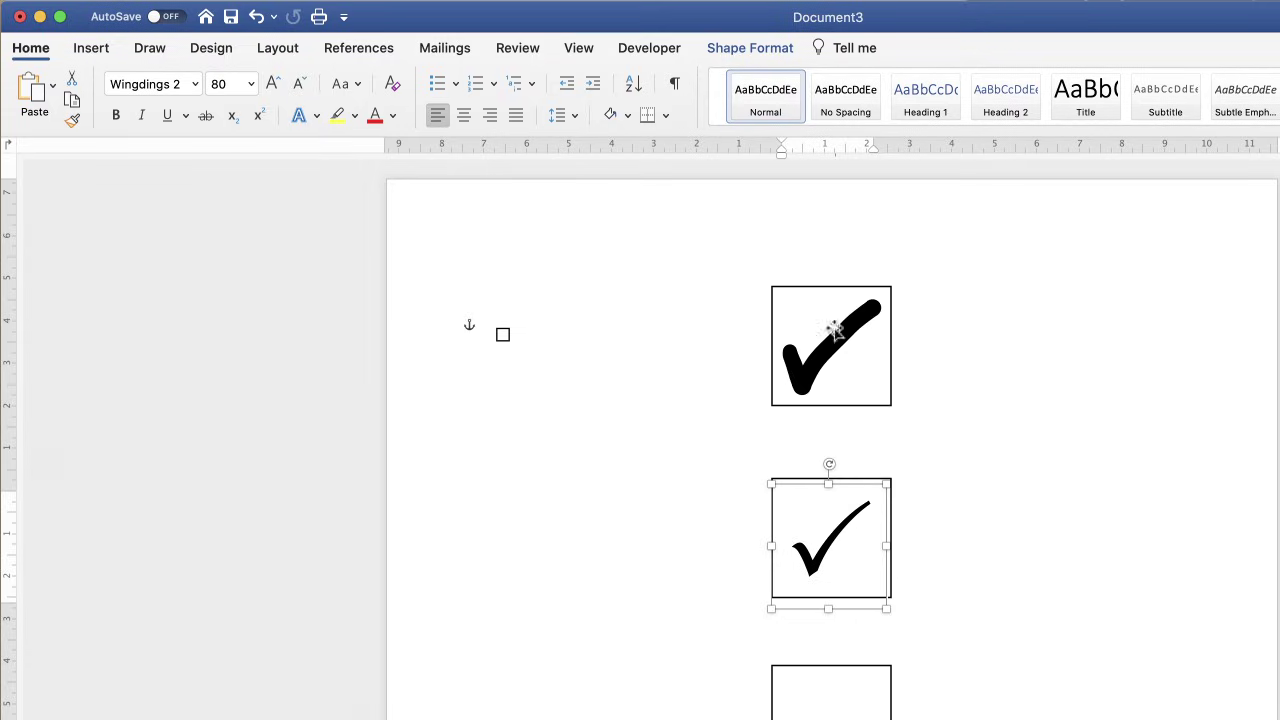
click(962, 500)
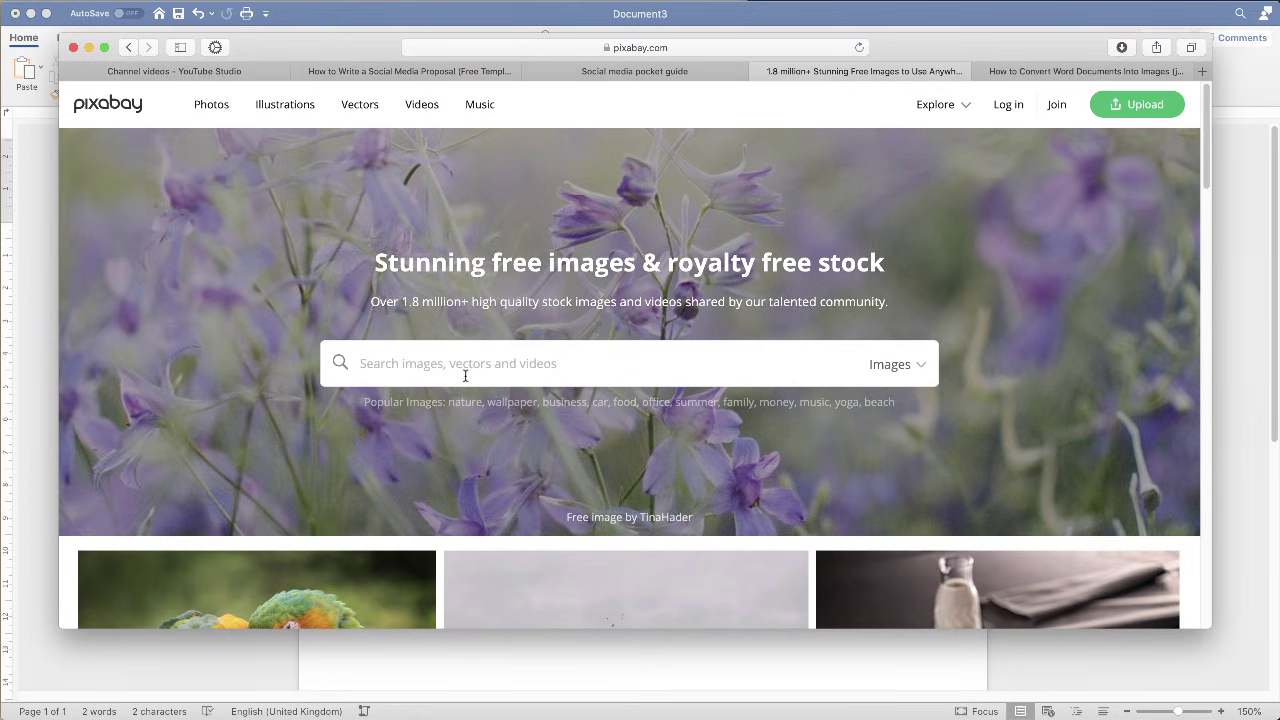
Search the Pixabay website for "tick" and open the plain black check mark vector graphic
text(tick)
key(Return)
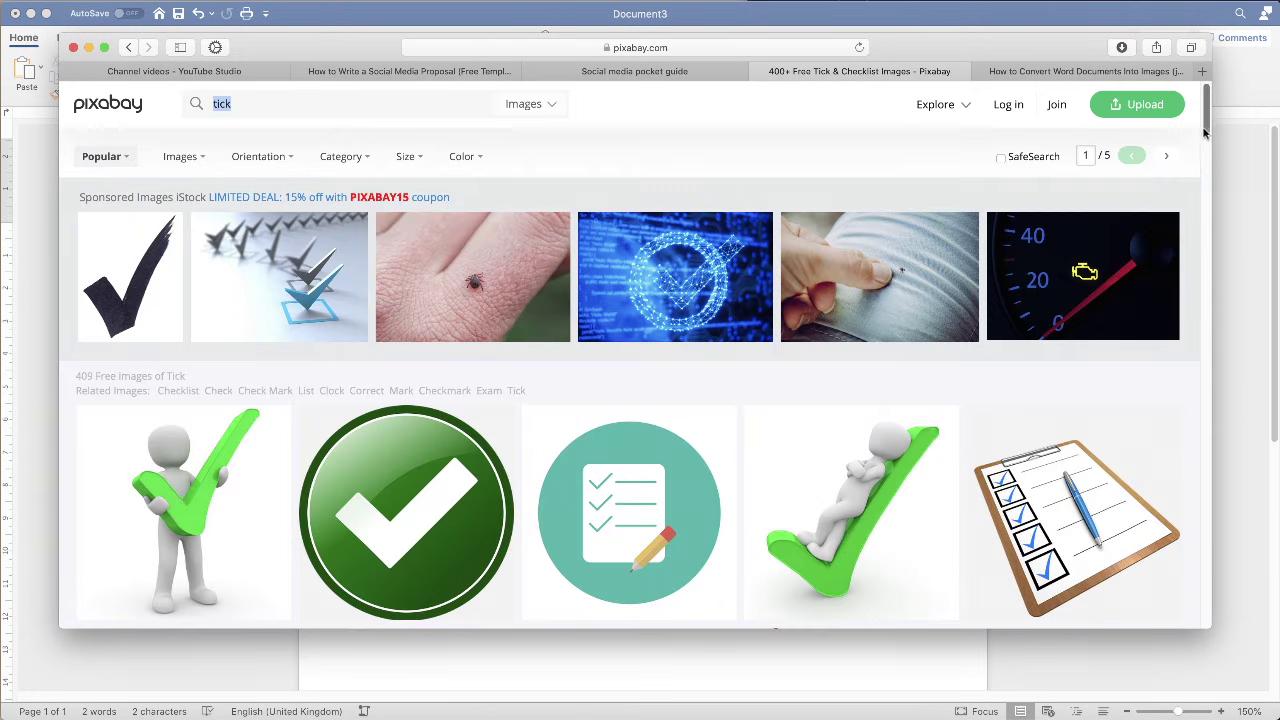
drag(1207, 132, 1192, 210)
click(1072, 386)
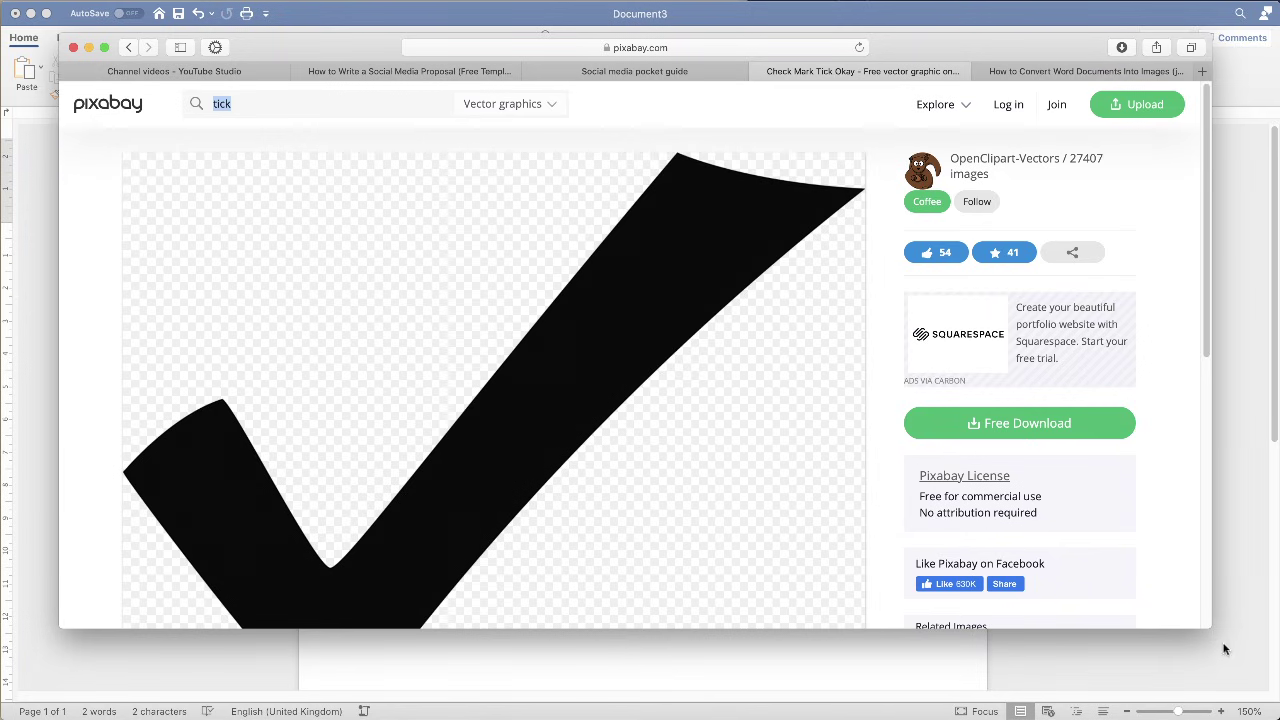
Download the check mark as a 1280×945 PNG, completing the captcha, and return to the Word document
drag(1209, 628, 1242, 692)
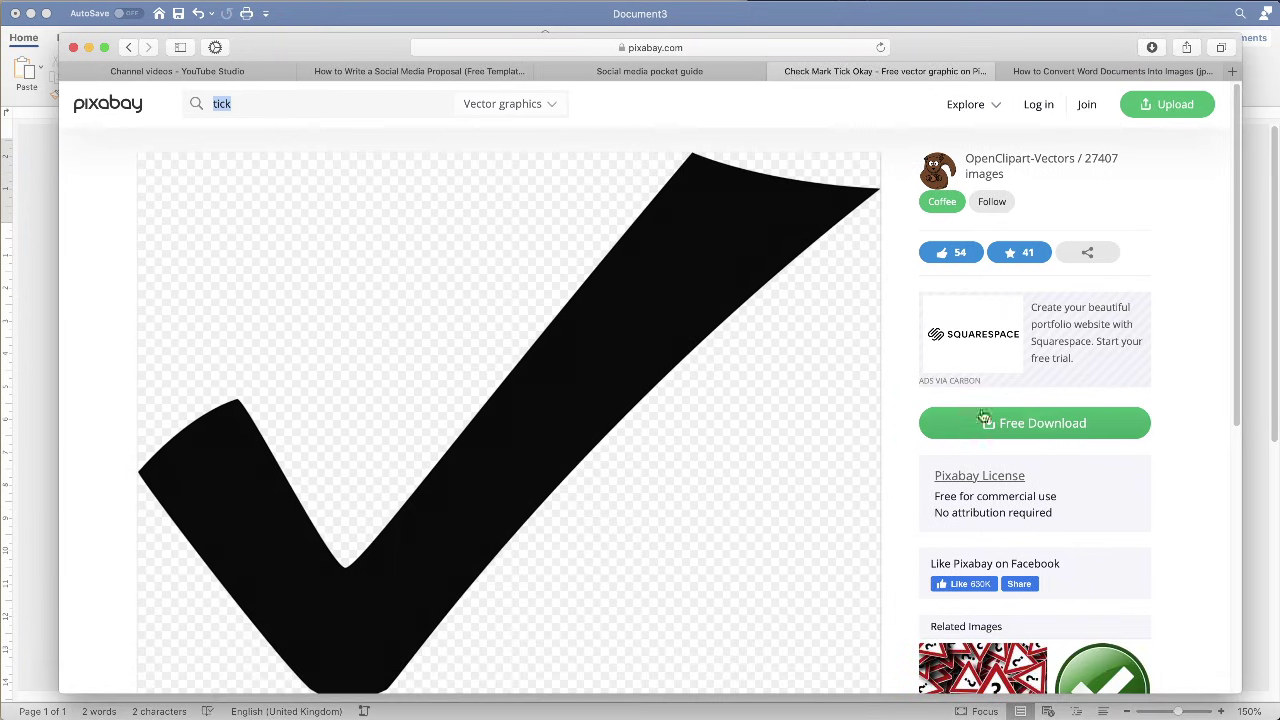
click(1013, 426)
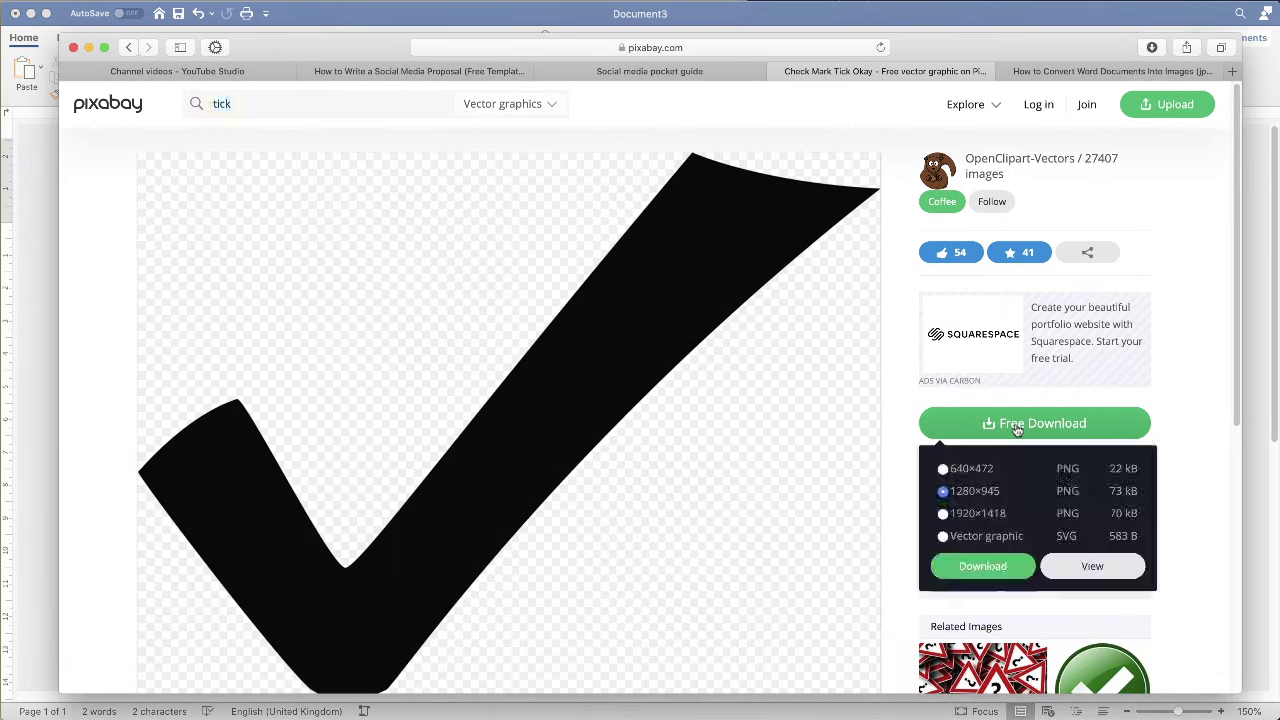
click(958, 568)
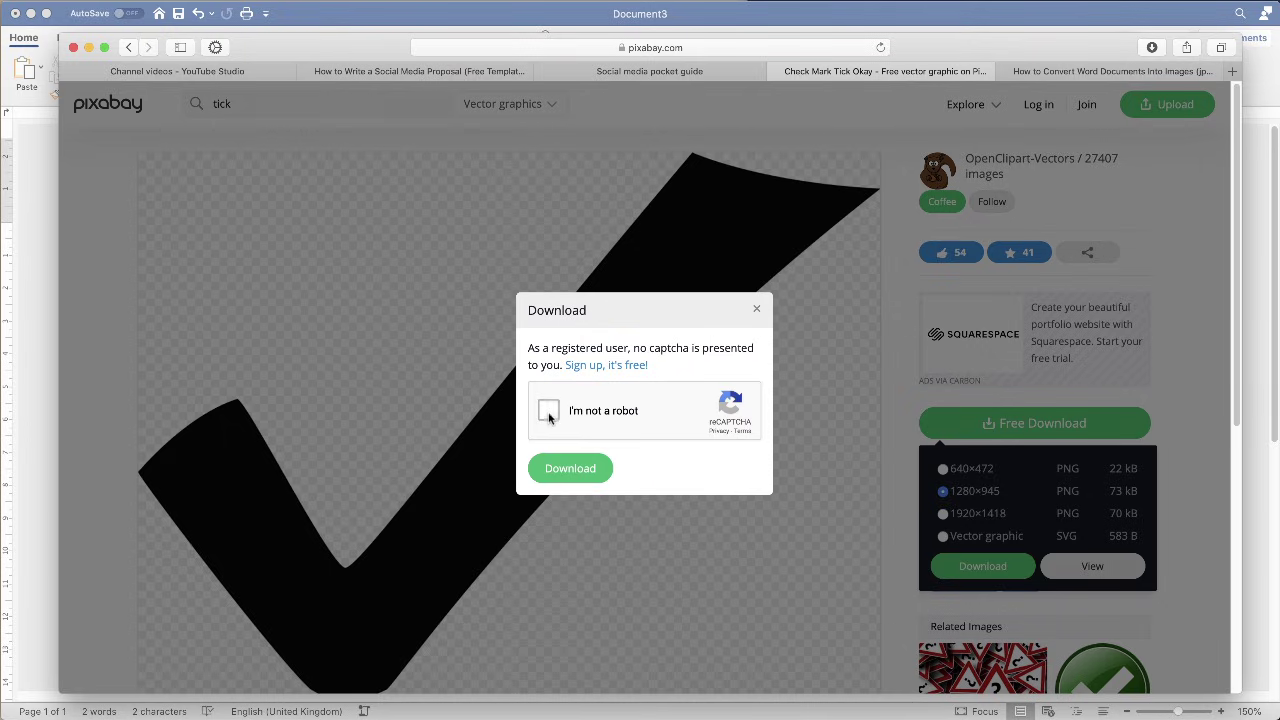
click(549, 414)
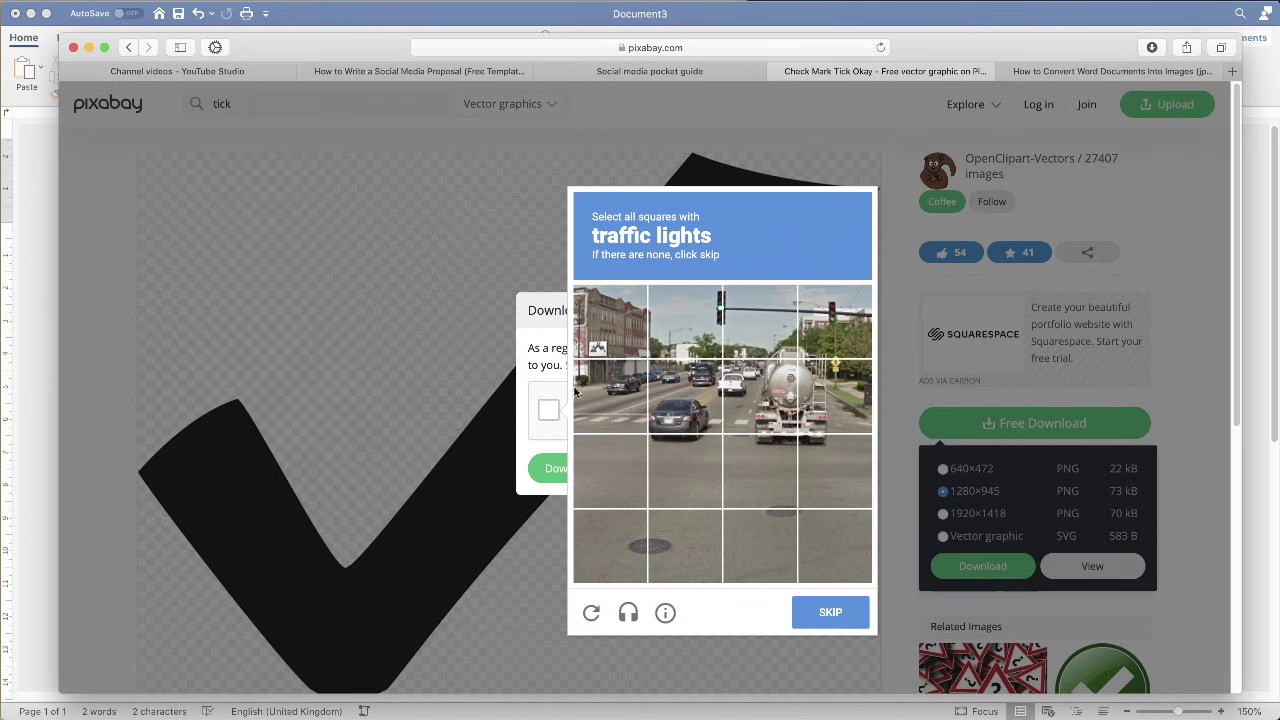
click(686, 326)
click(830, 612)
click(586, 468)
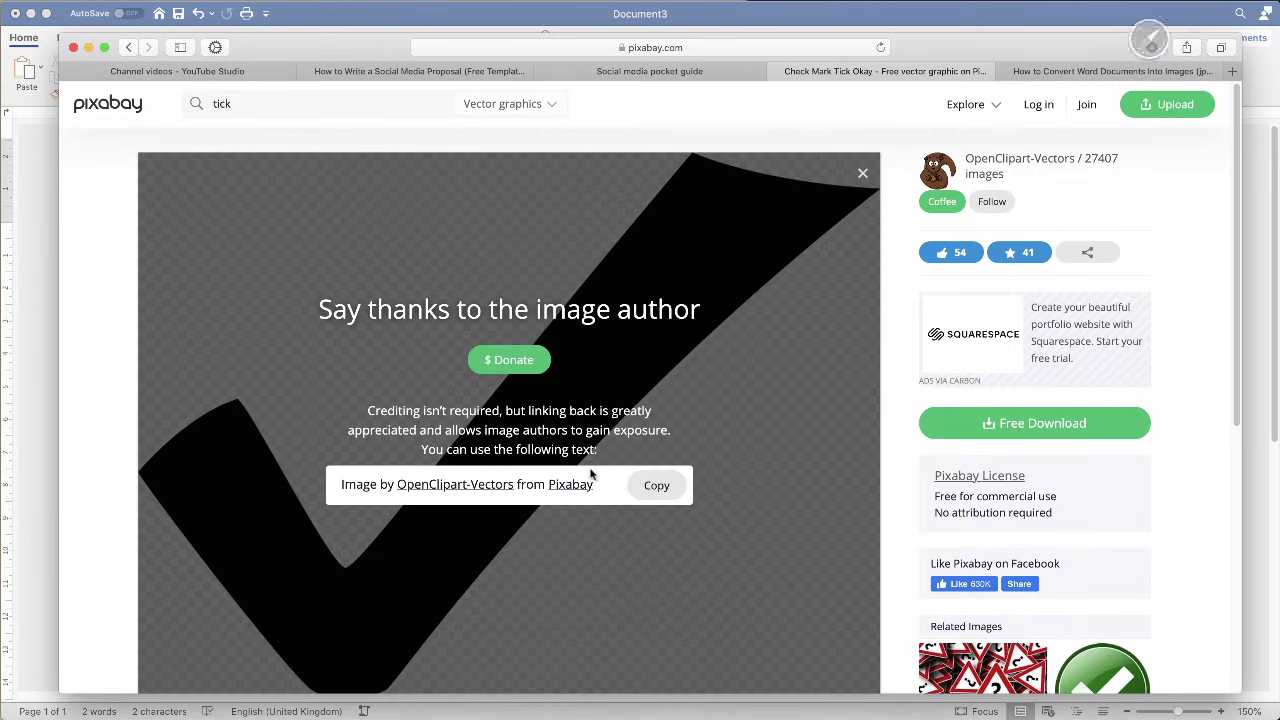
click(89, 47)
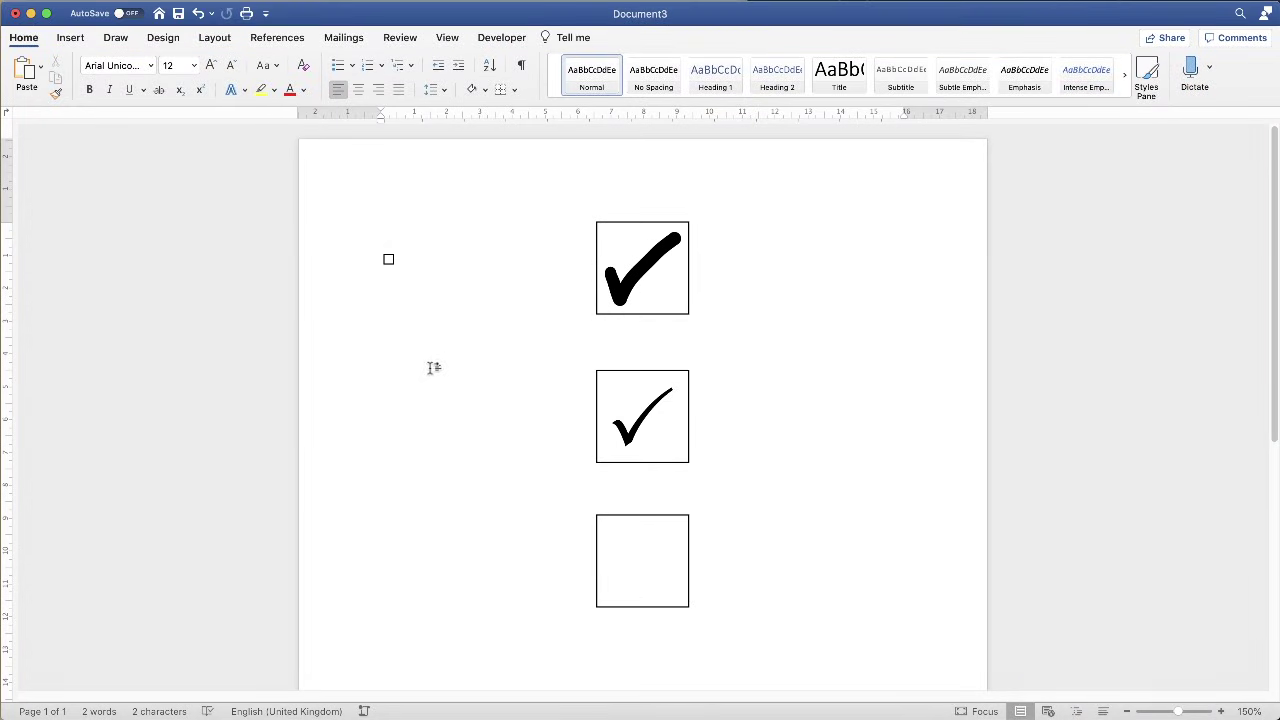
Insert check-mark-2025986_1280.png from the Downloads folder and set its text wrapping to In Front of Text
click(72, 40)
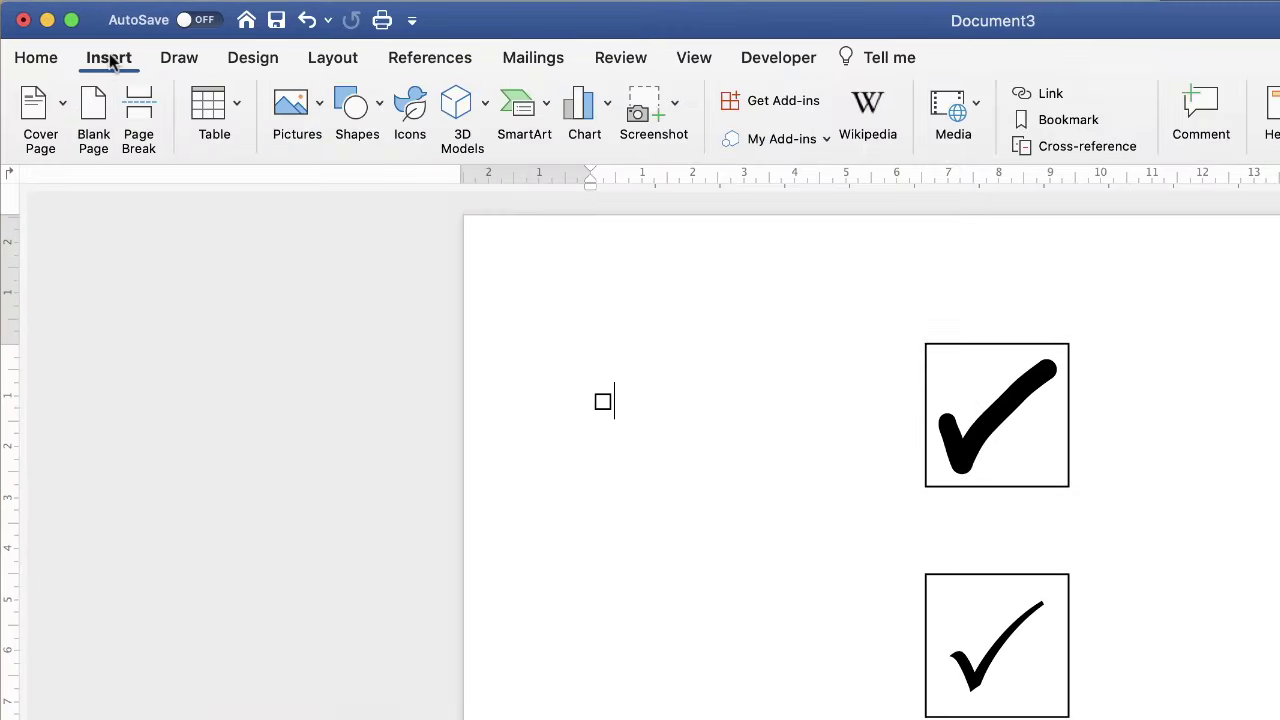
click(318, 104)
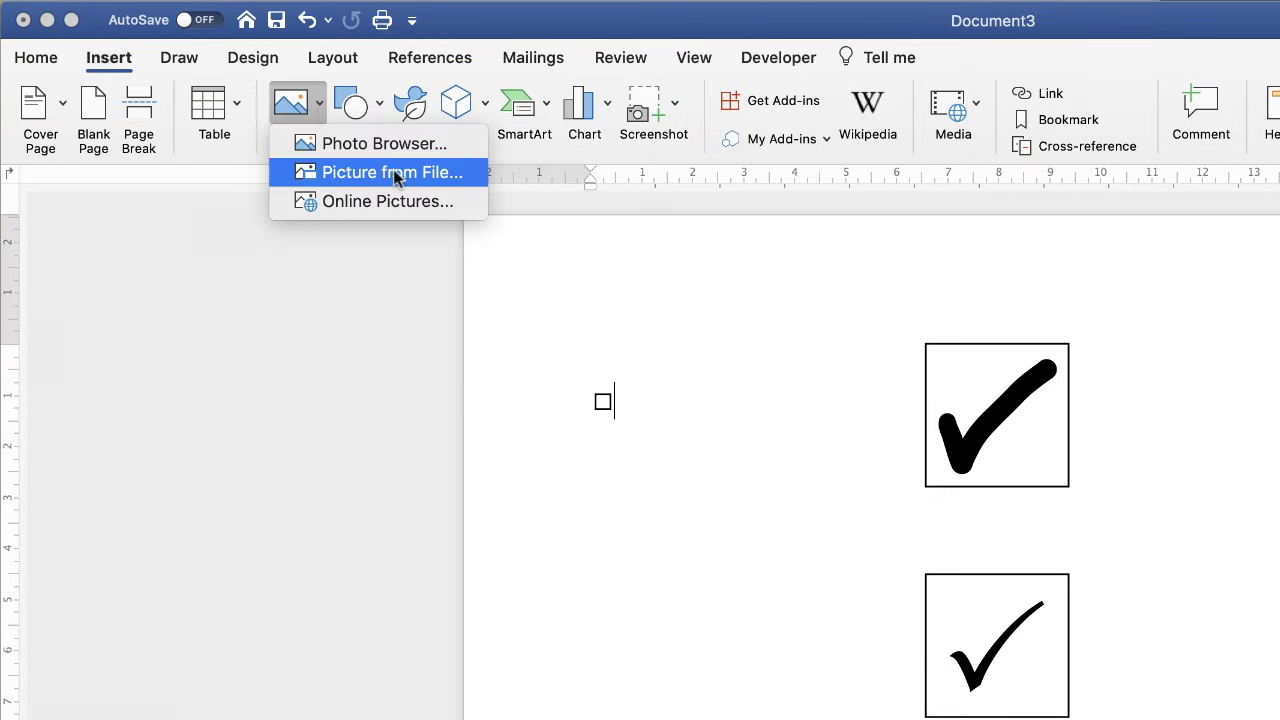
click(429, 174)
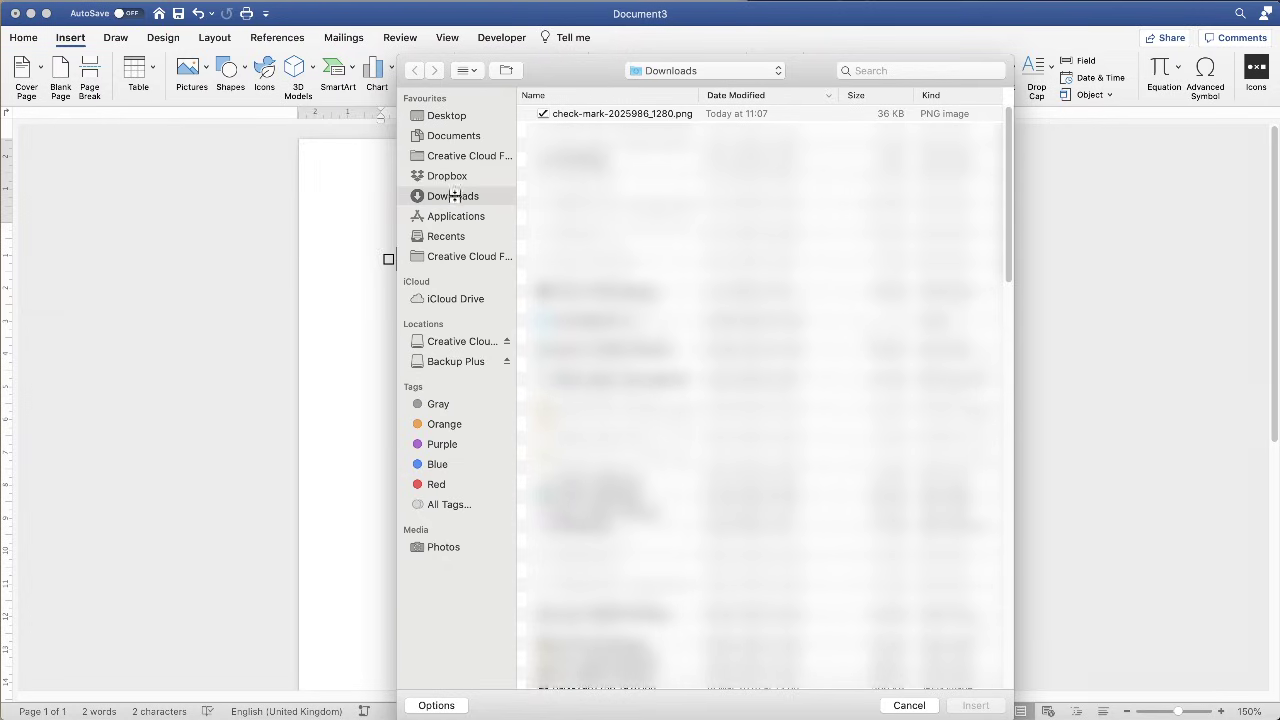
click(607, 114)
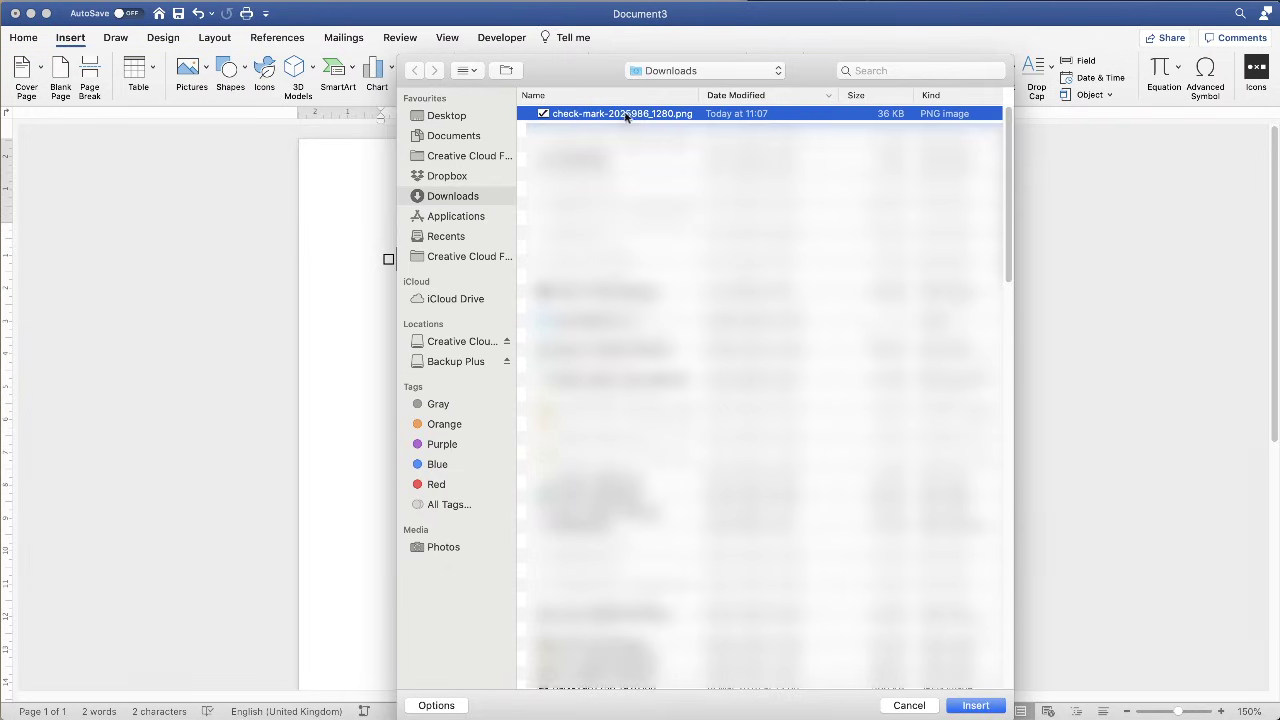
click(974, 706)
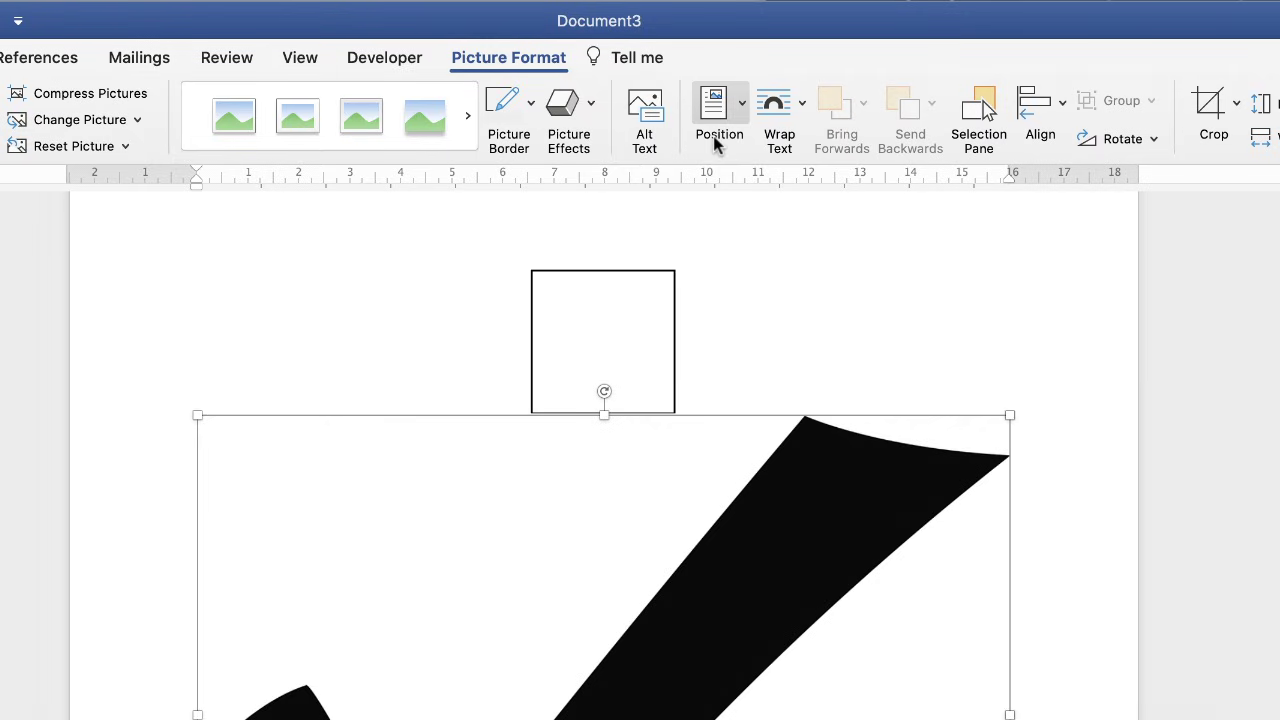
click(803, 102)
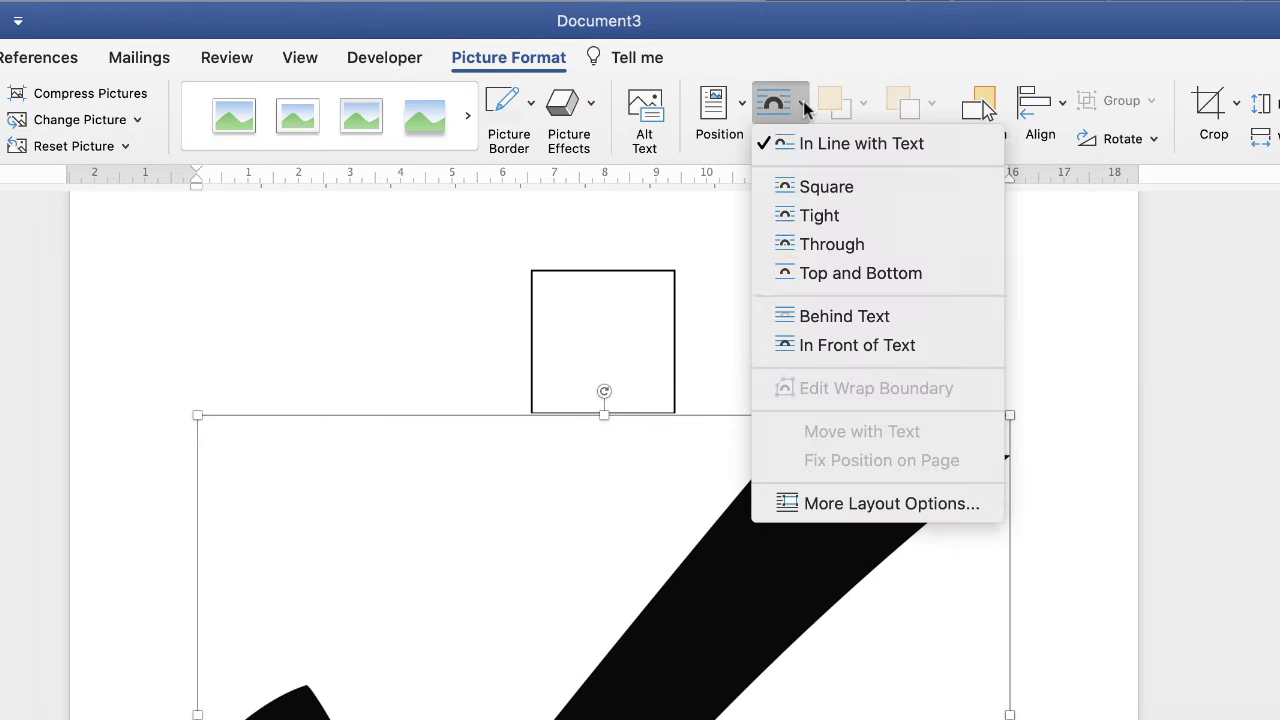
click(853, 350)
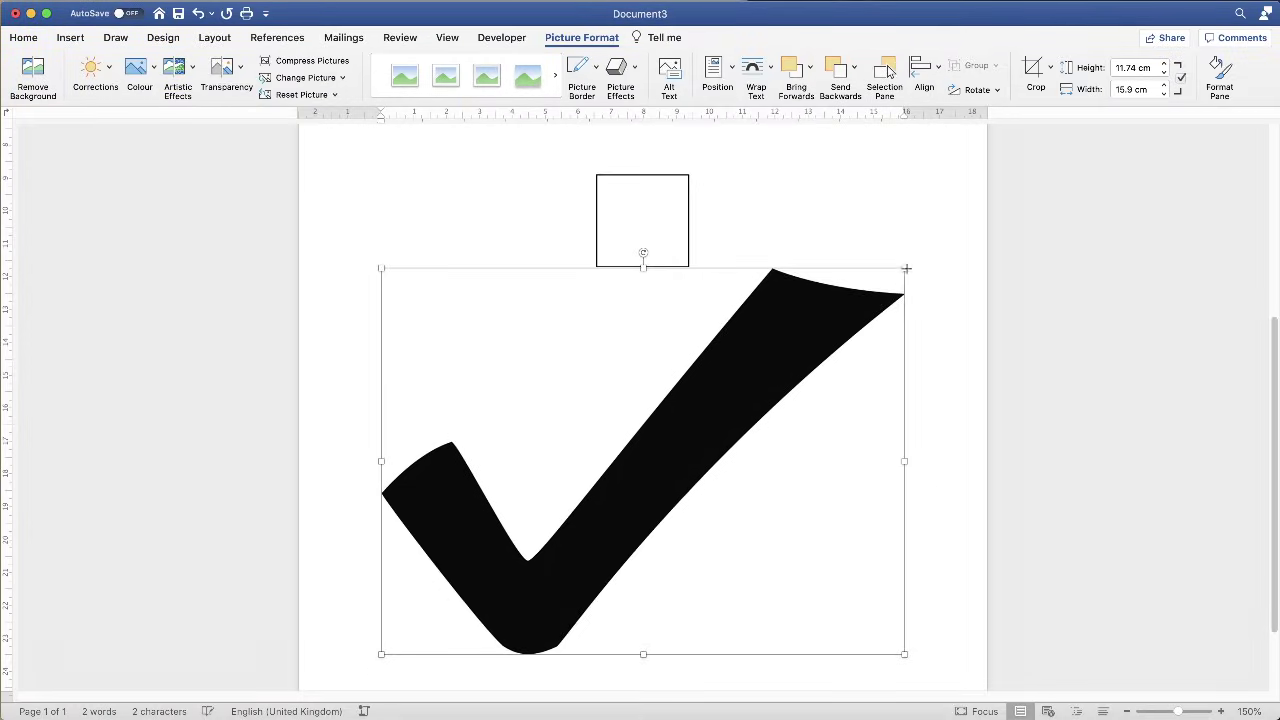
Shrink the check mark picture proportionally and place it inside the third large square
drag(906, 268, 546, 532)
drag(442, 595, 677, 203)
scroll(900, 540, up, 5)
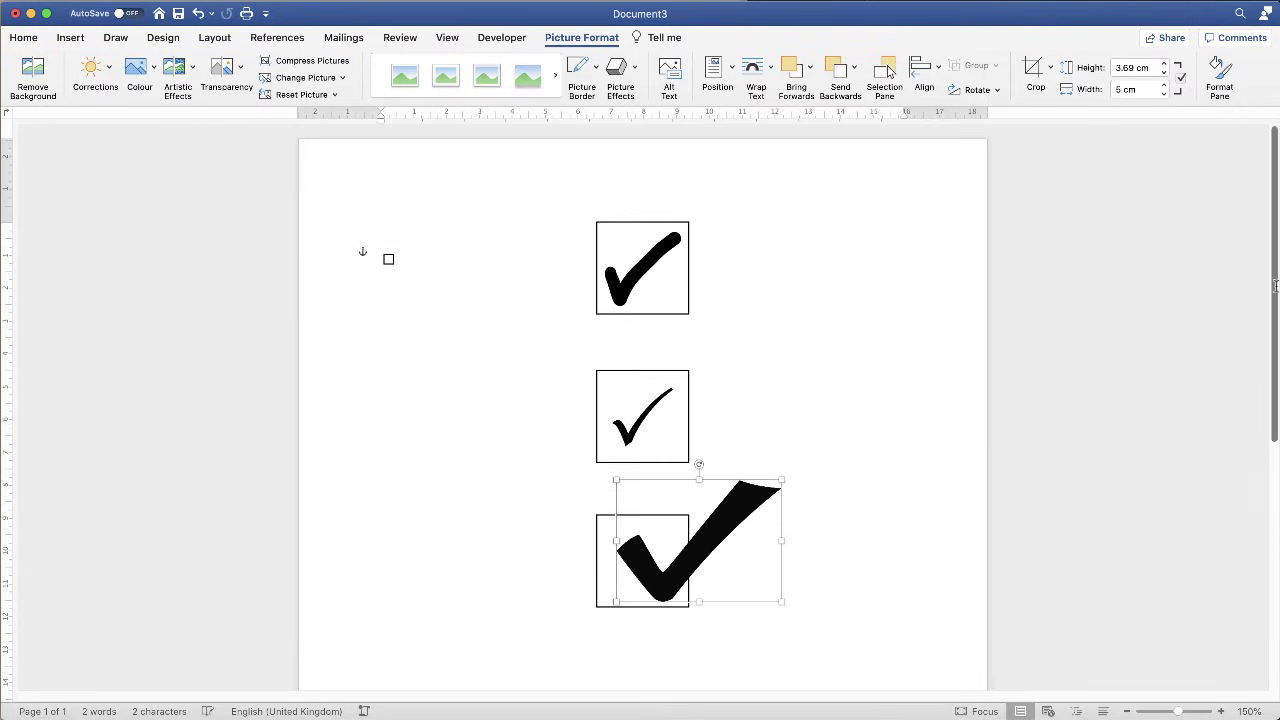
drag(781, 481, 700, 533)
drag(645, 578, 643, 571)
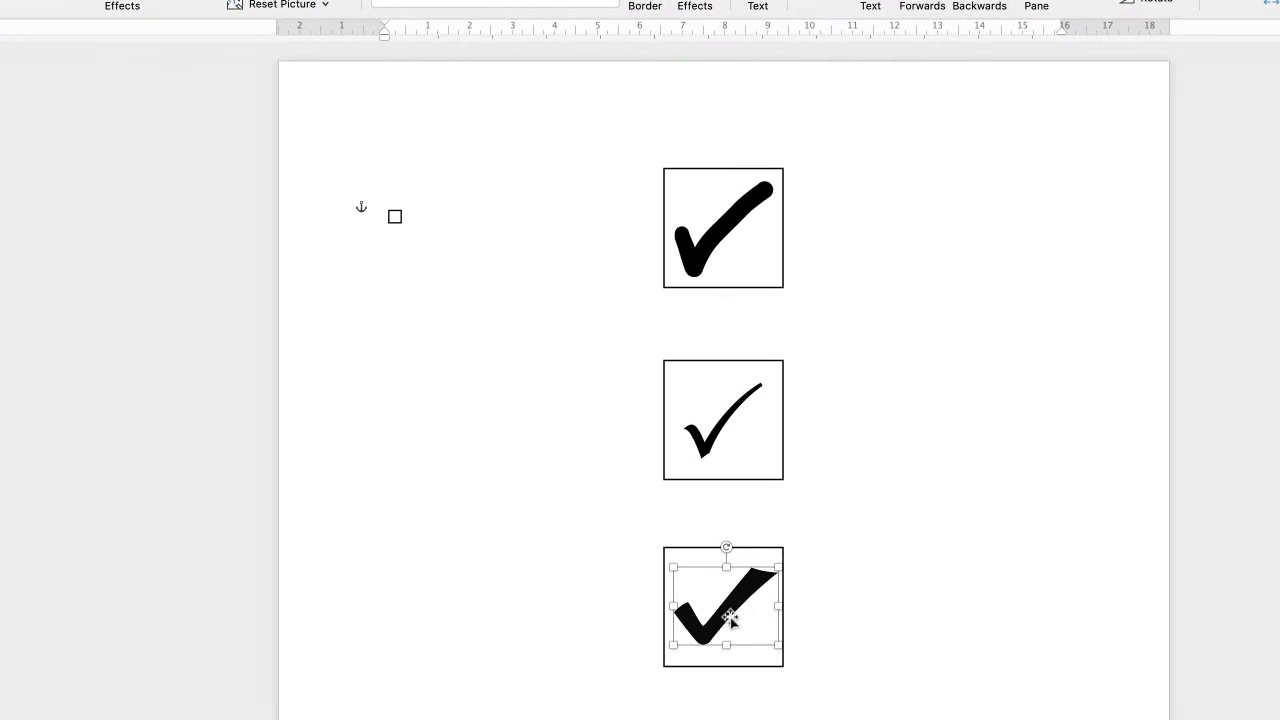
Move the check mark picture to the small checkbox and shrink it to about the checkbox's size
drag(730, 619, 430, 204)
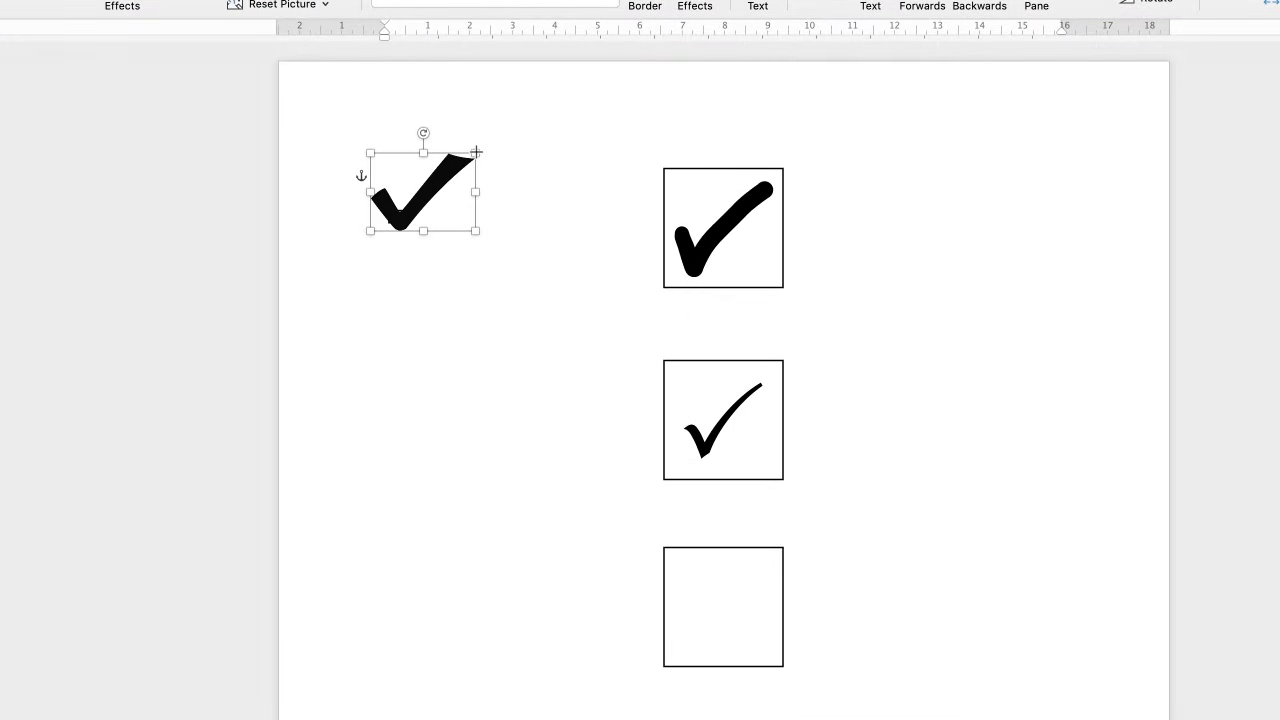
drag(476, 150, 395, 216)
key(Escape)
scroll(723, 212, up, 5)
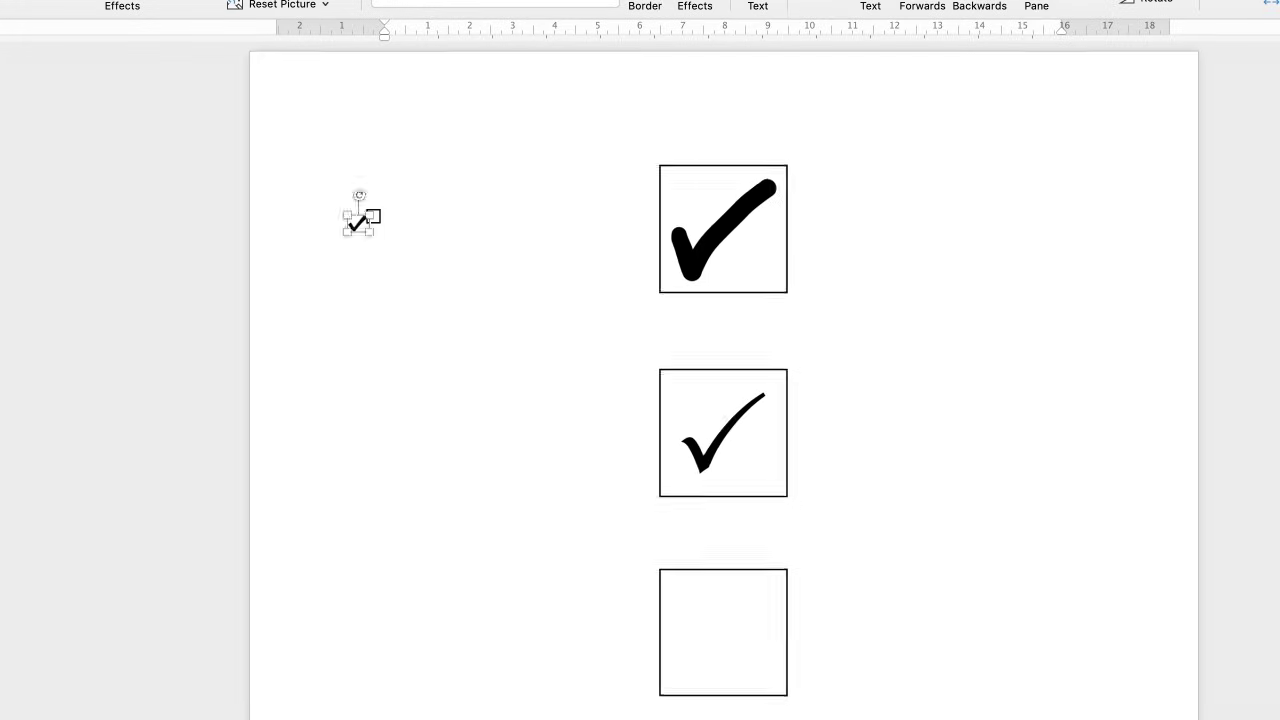
scroll(723, 300, up, 5)
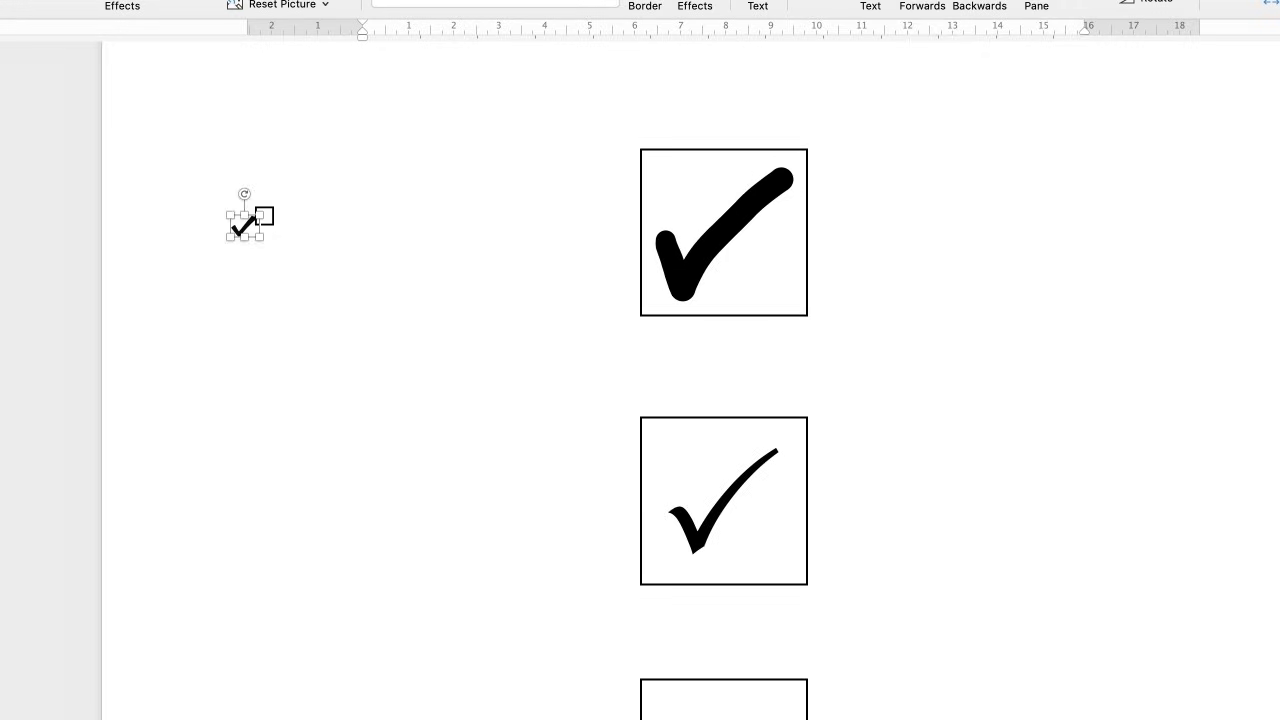
Reduce the check mark picture further and position it inside the small checkbox
click(197, 226)
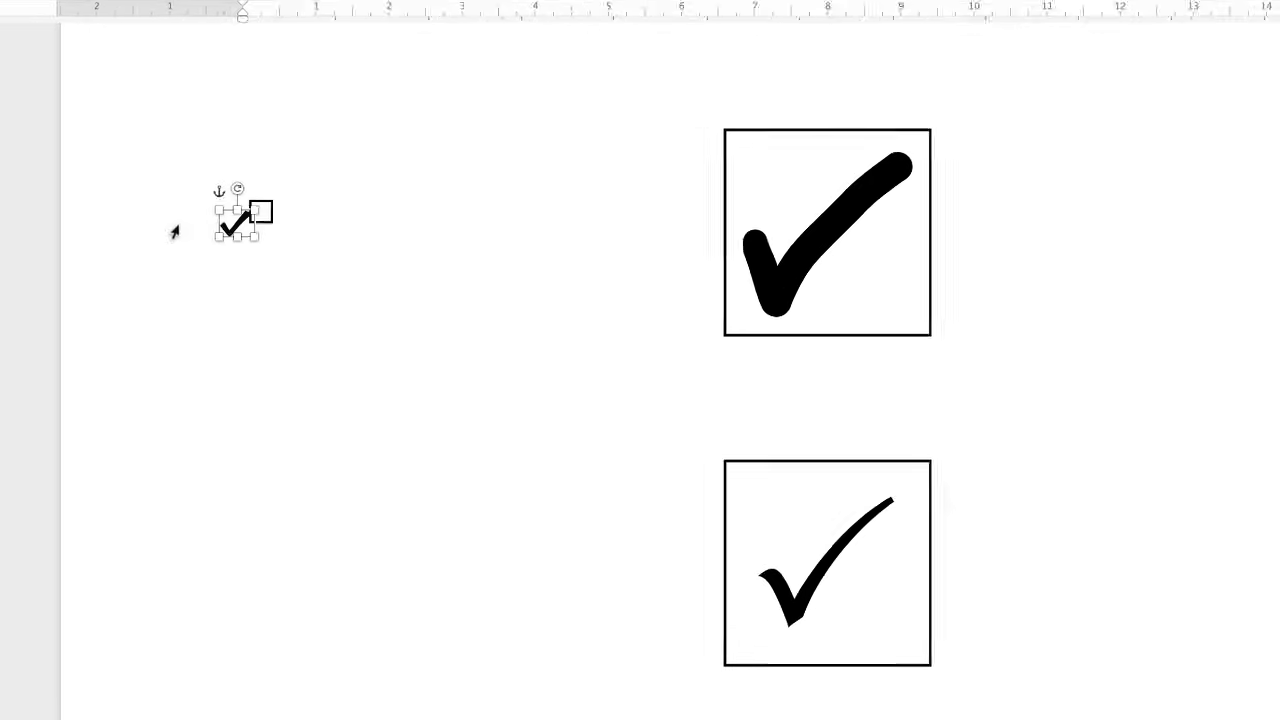
drag(216, 218, 215, 218)
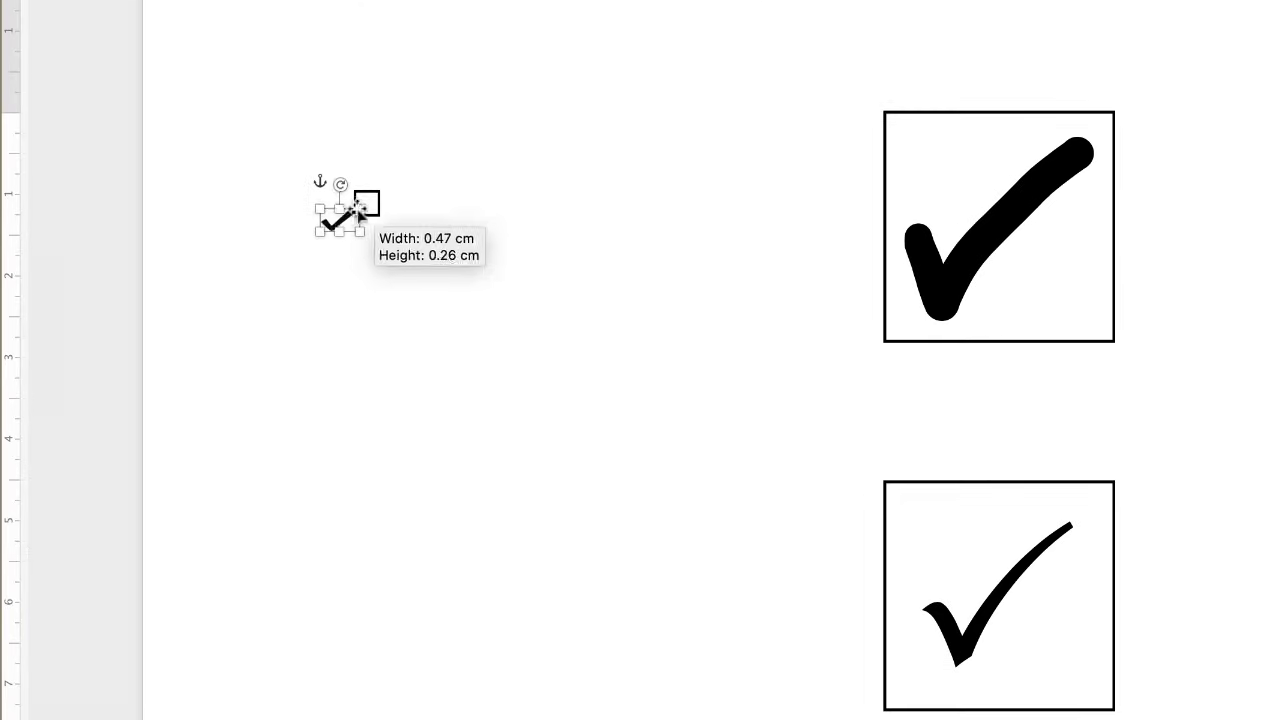
mouse_move(360, 206)
mouse_down()
mouse_move(339, 218)
mouse_move(391, 189)
mouse_move(379, 201)
mouse_up()
click(443, 249)
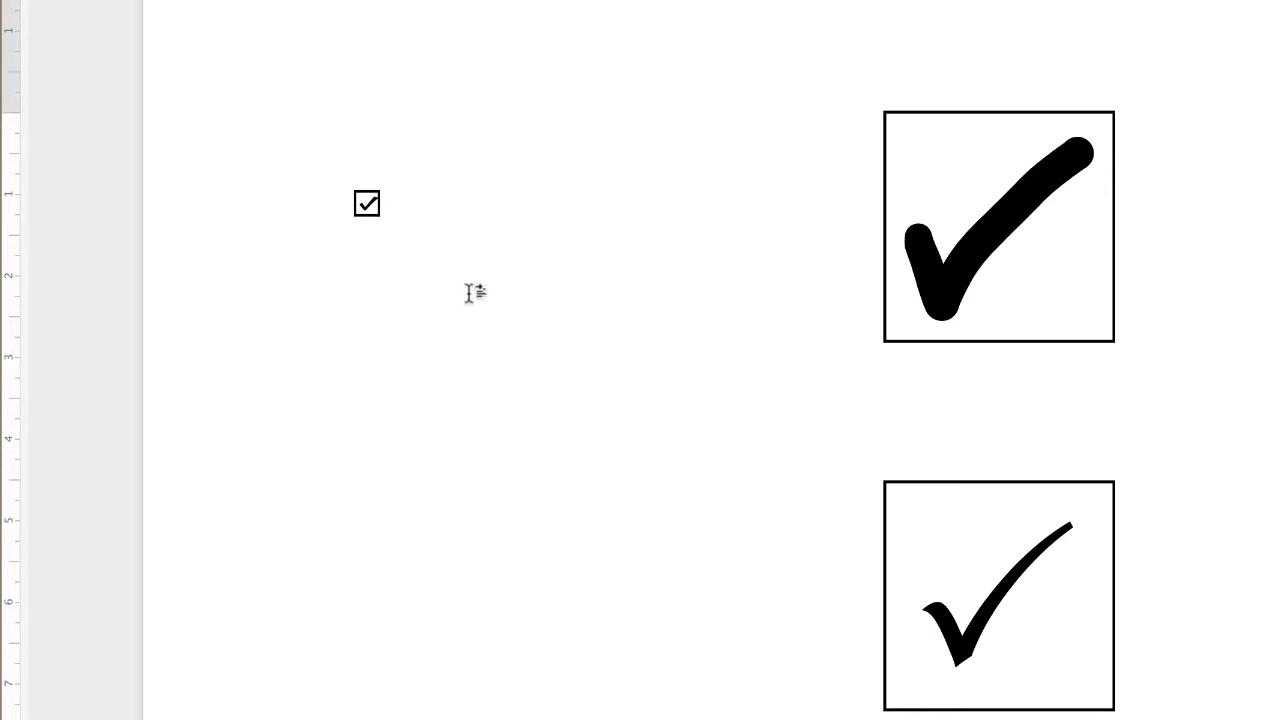
click(369, 203)
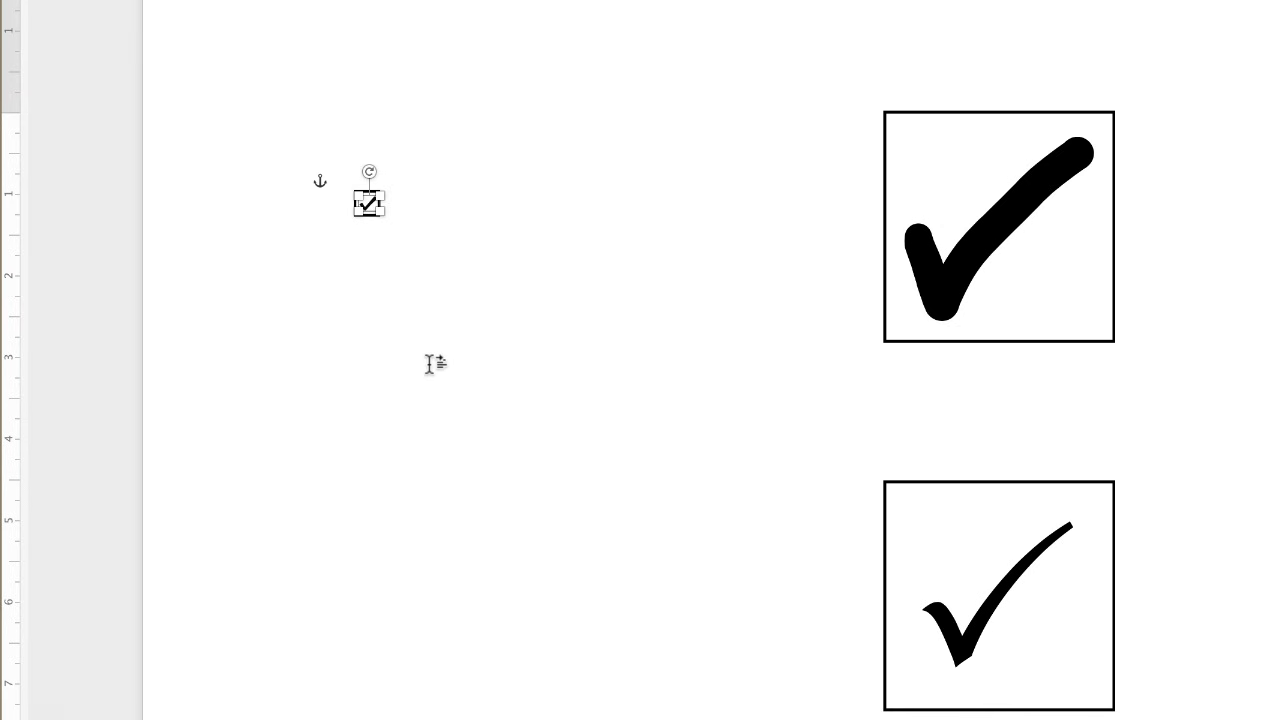
click(477, 356)
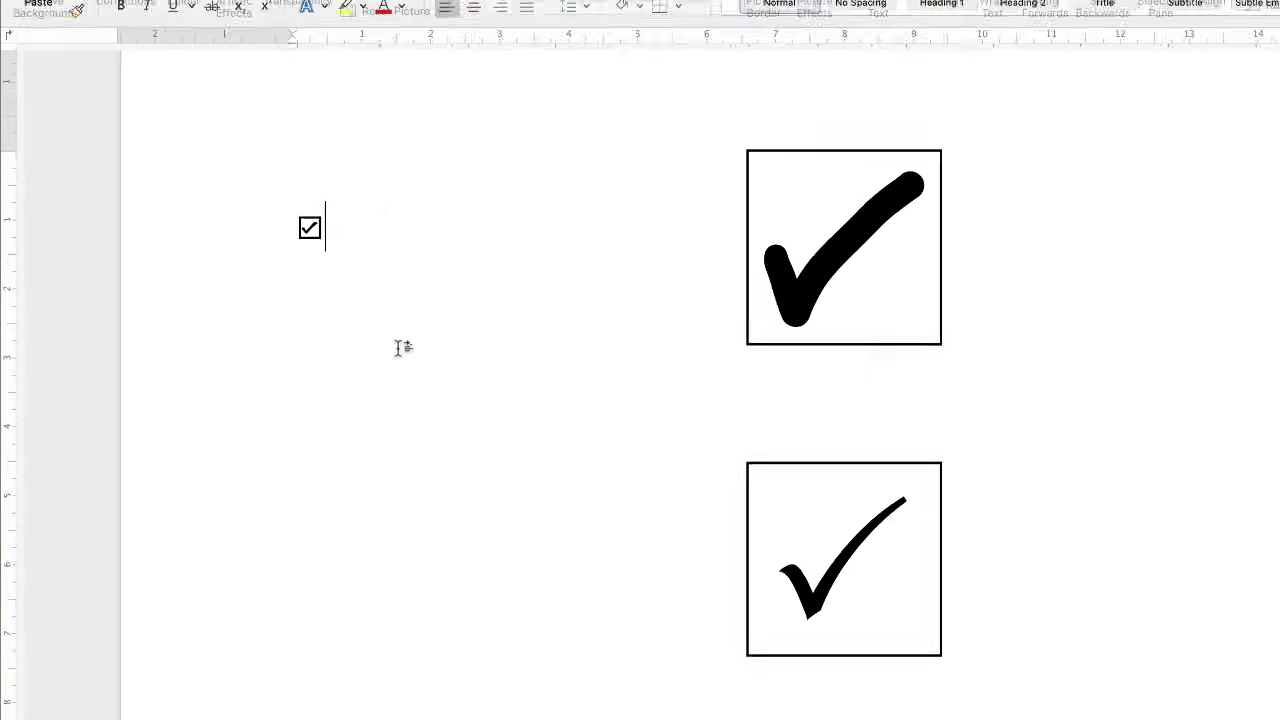